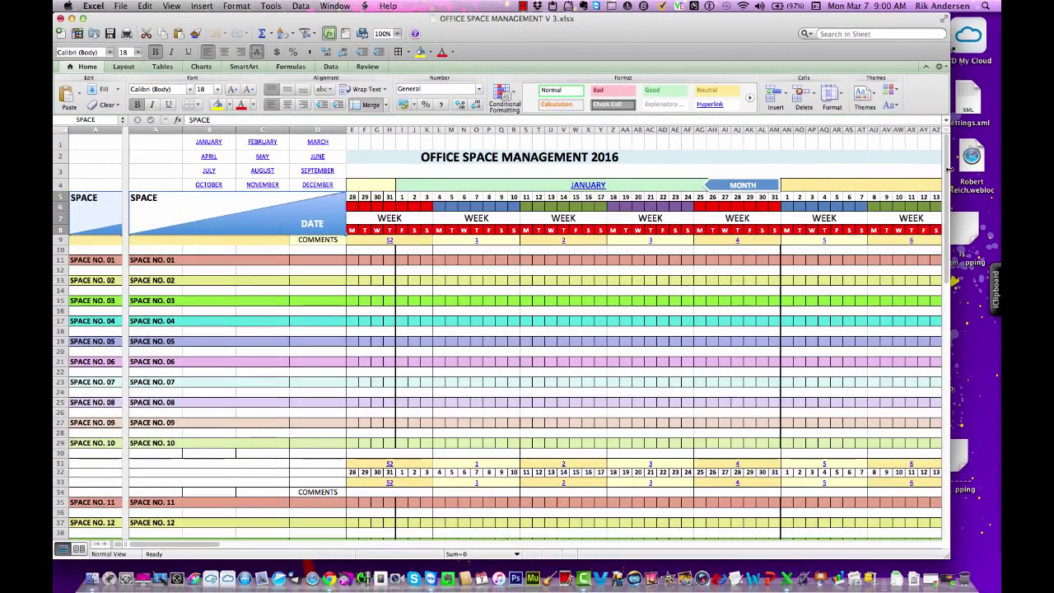
Test the month links by jumping to August and December, returning to the top each time
left_click_drag(946, 177, 948, 146)
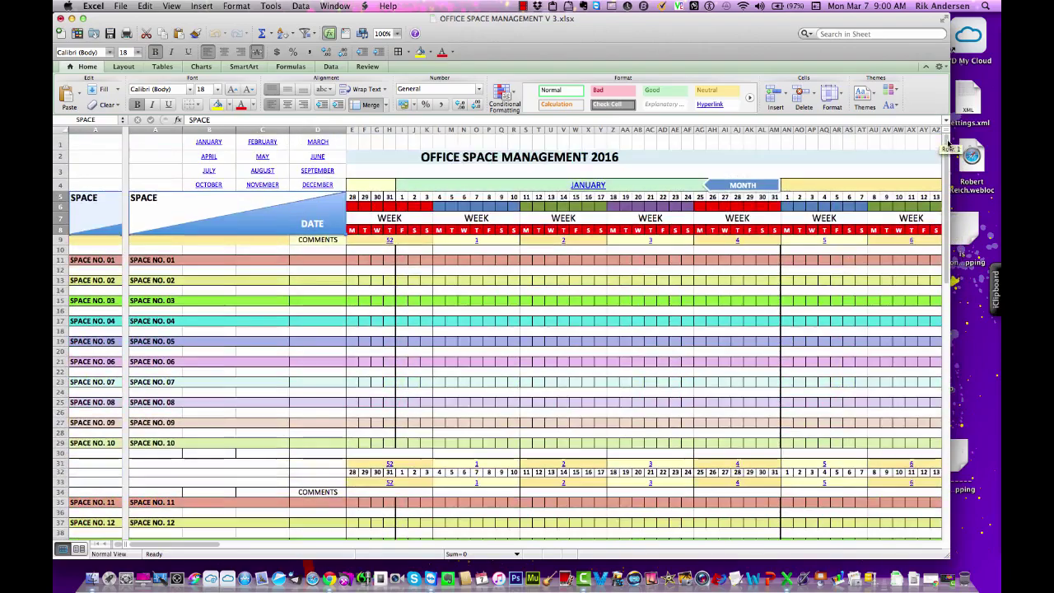
left_click_drag(196, 545, 155, 551)
mouse_move(948, 169)
left_mouse_down()
mouse_move(943, 277)
mouse_move(947, 152)
left_mouse_up()
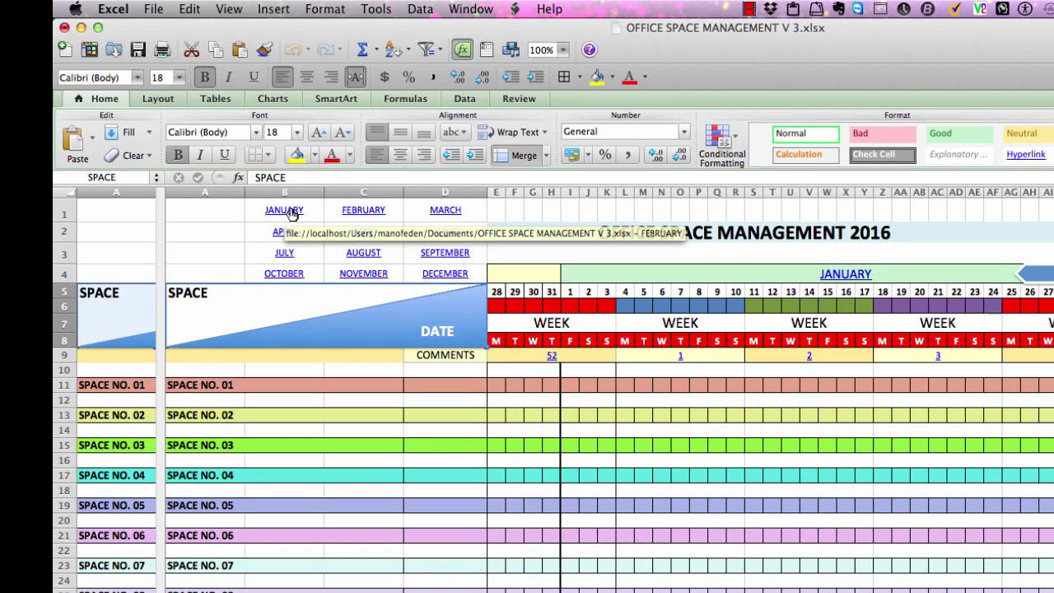
left_click(363, 252)
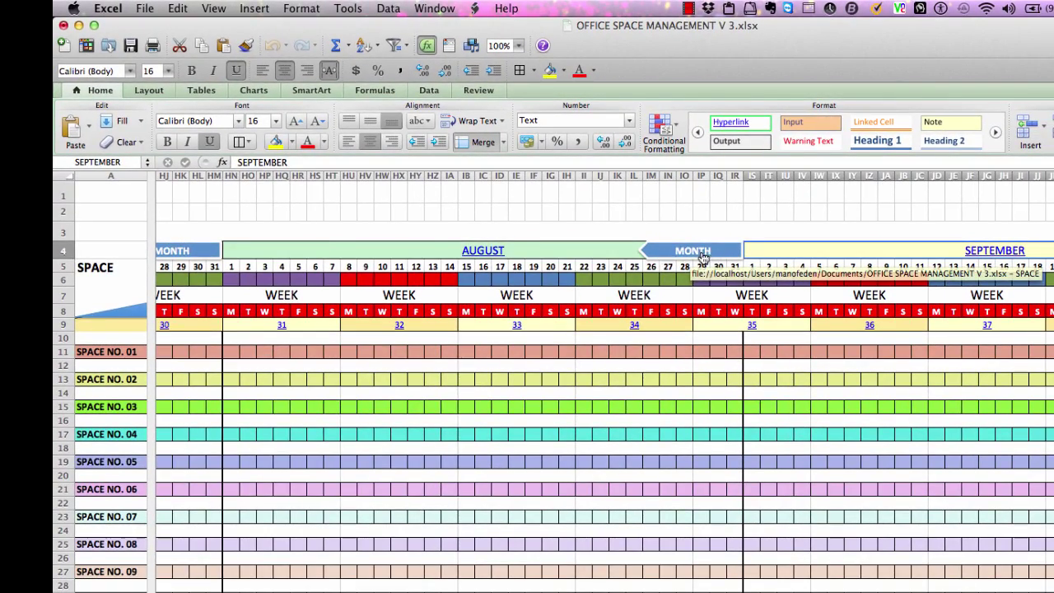
left_click(703, 255)
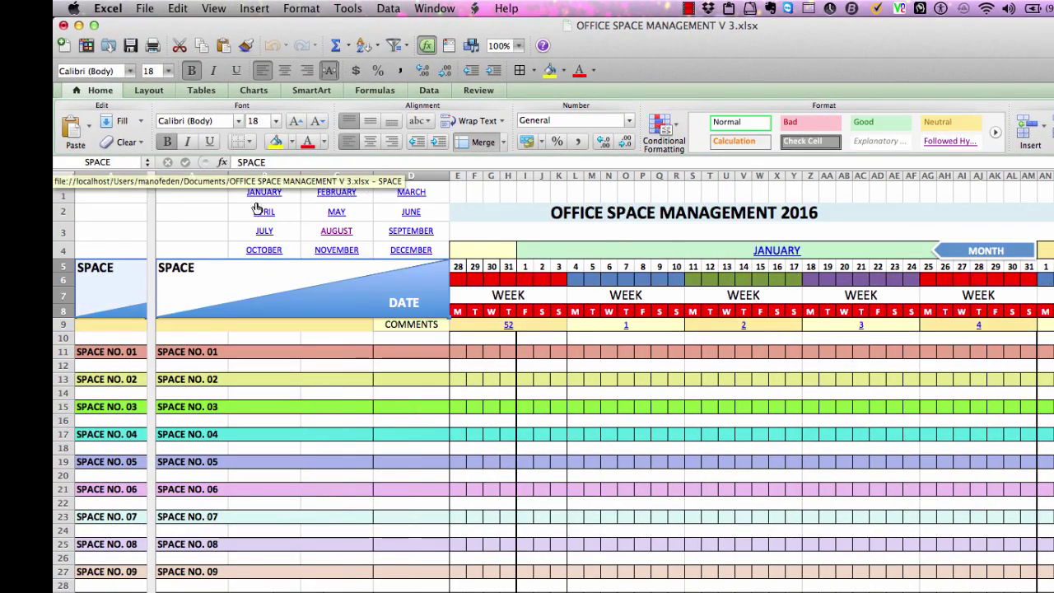
left_click(402, 252)
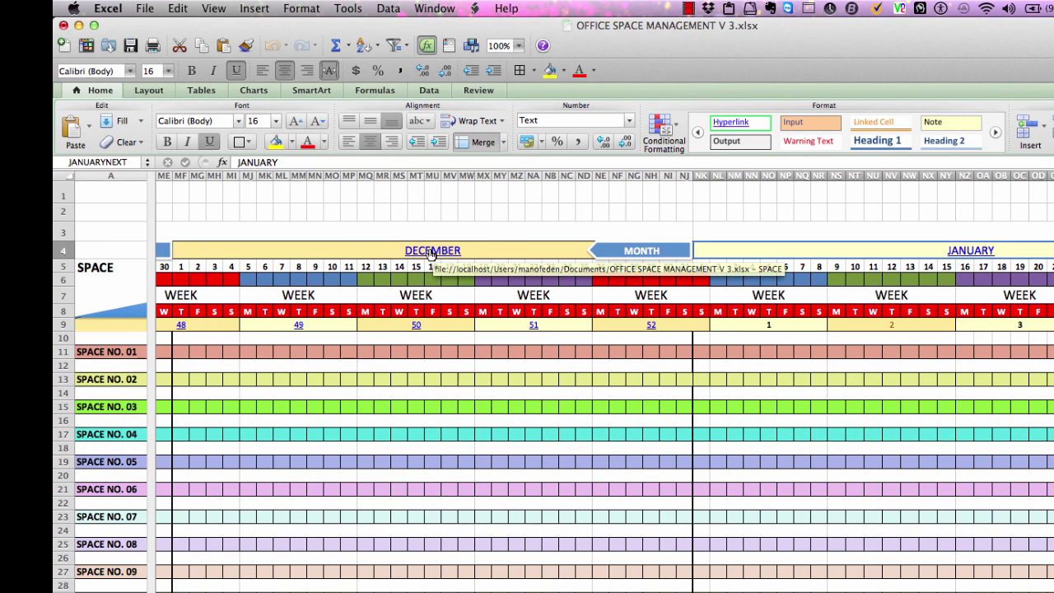
left_click(632, 255)
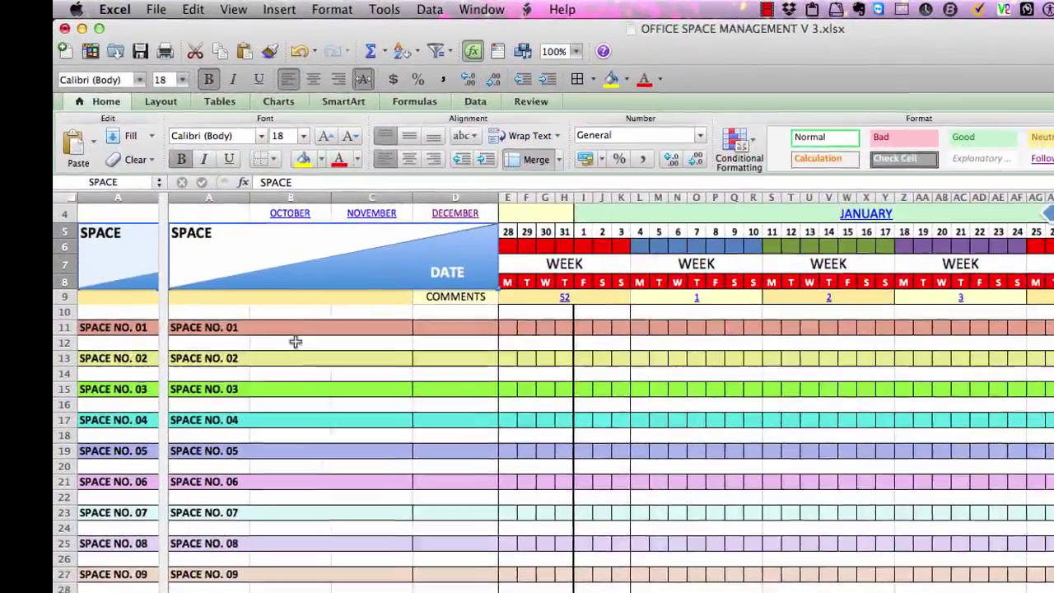
Rename SPACE NO. 01 to UNO.102
scroll(285, 258, "up", 3)
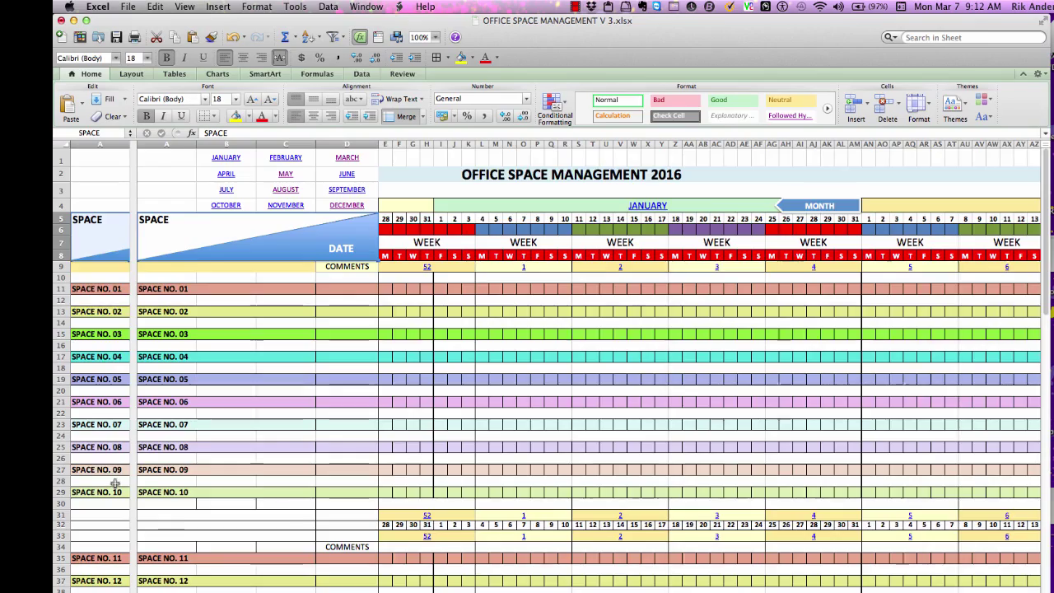
scroll(115, 482, "down", 8)
scroll(119, 457, "down", 2)
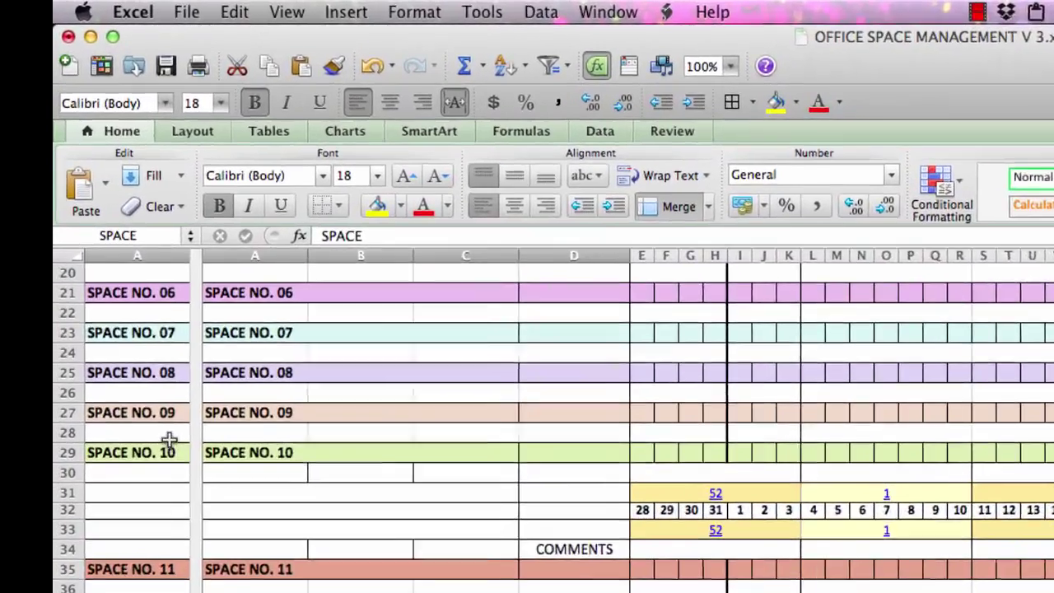
scroll(120, 272, "up", 3)
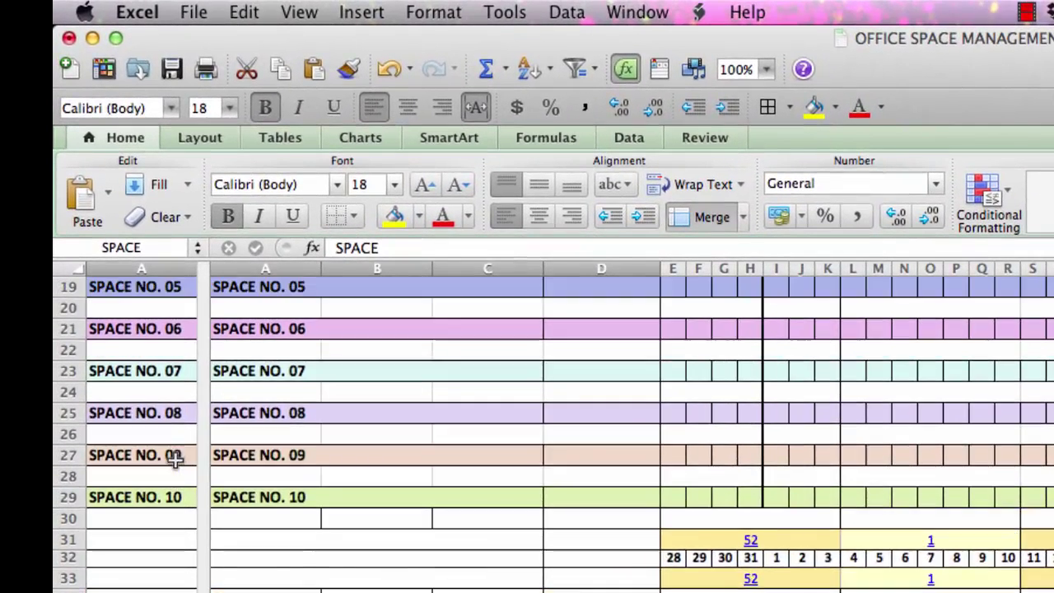
scroll(175, 459, "up", 3)
scroll(175, 459, "up", 2)
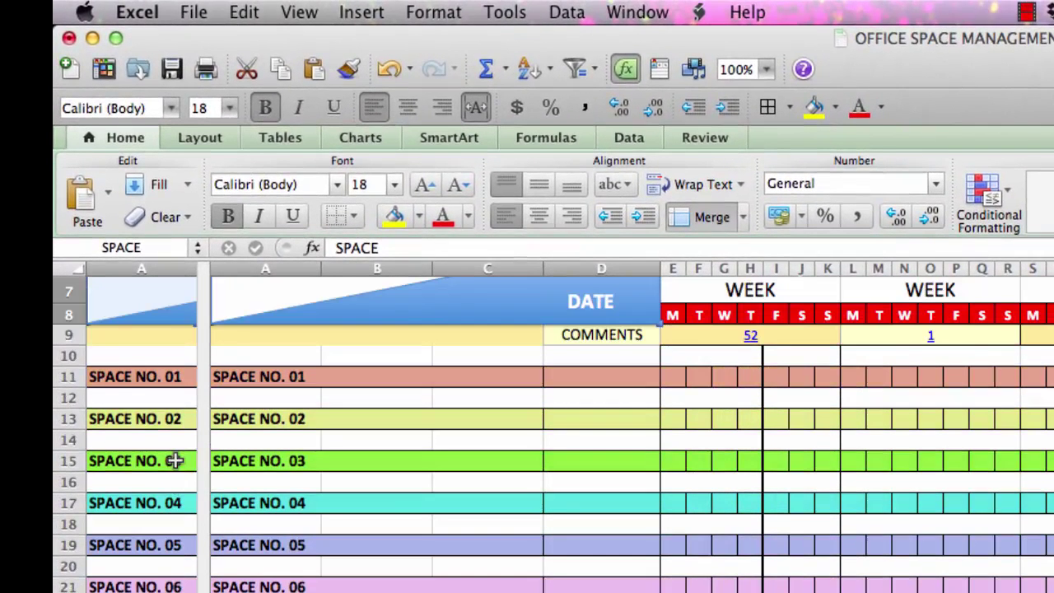
left_click(138, 375)
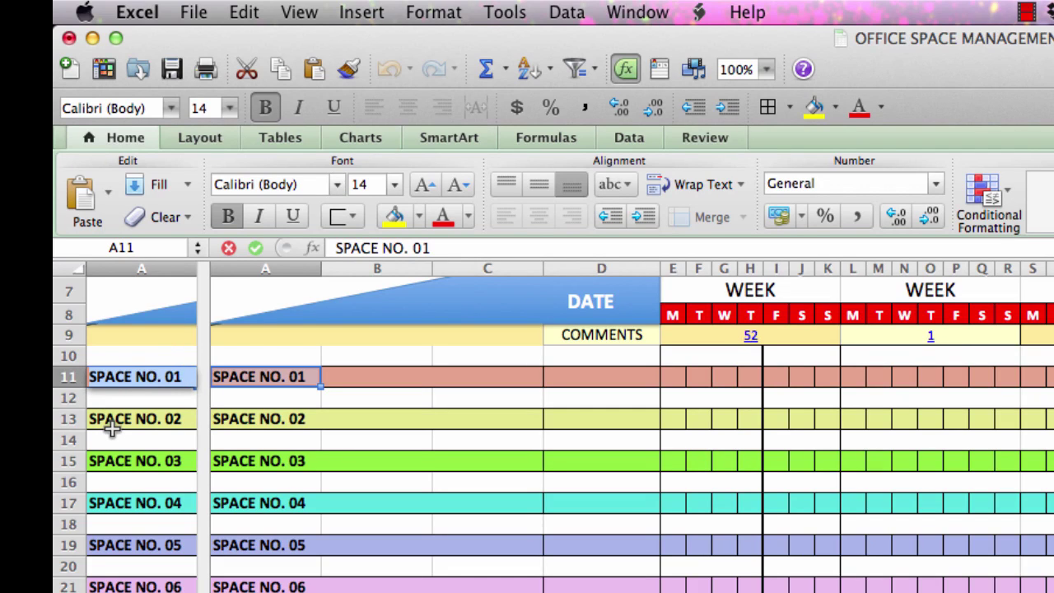
type("UNO")
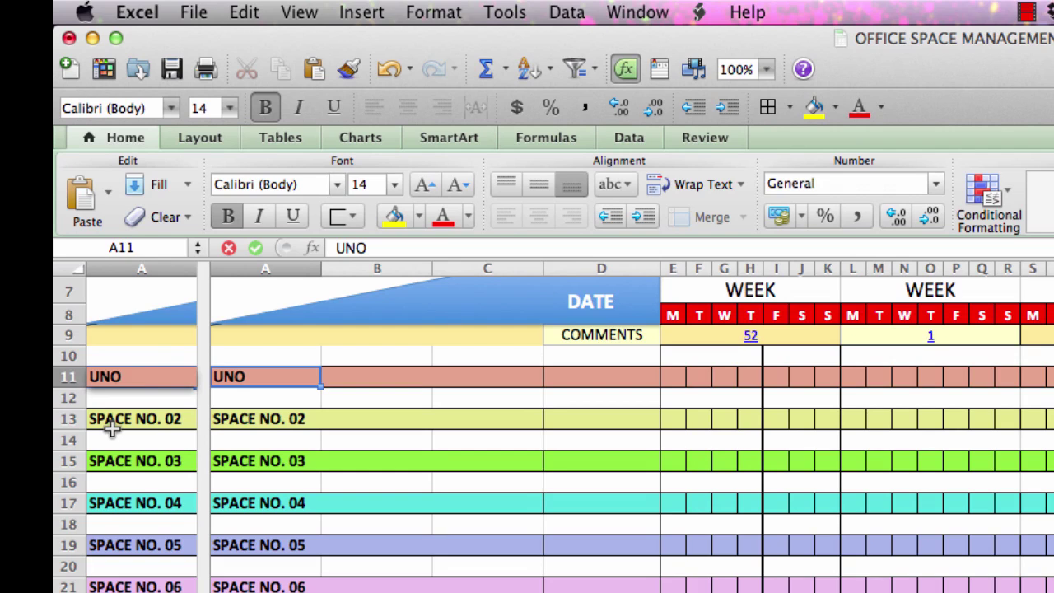
type(".102")
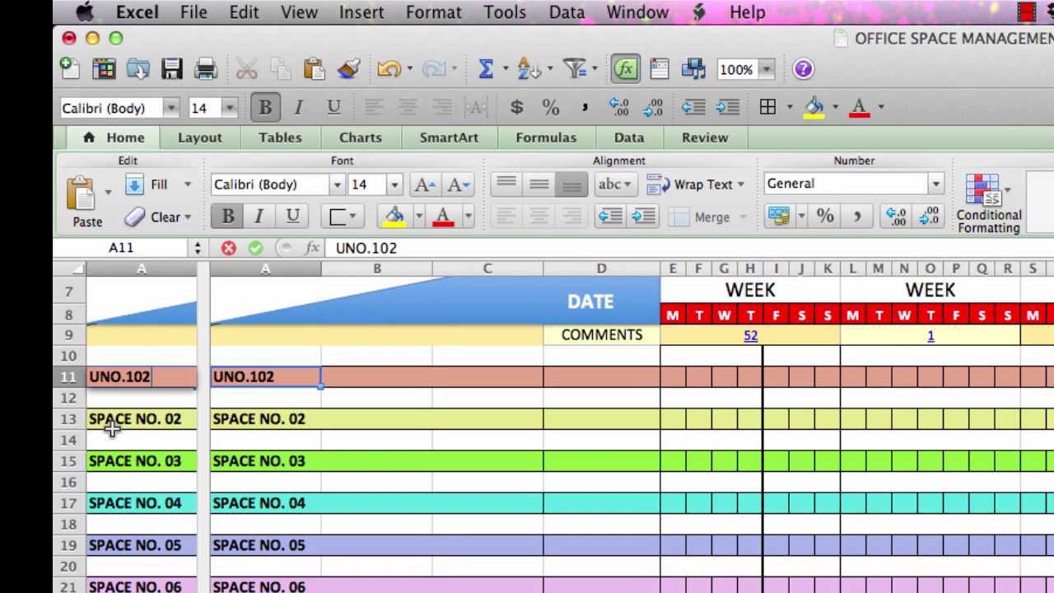
left_click(112, 422)
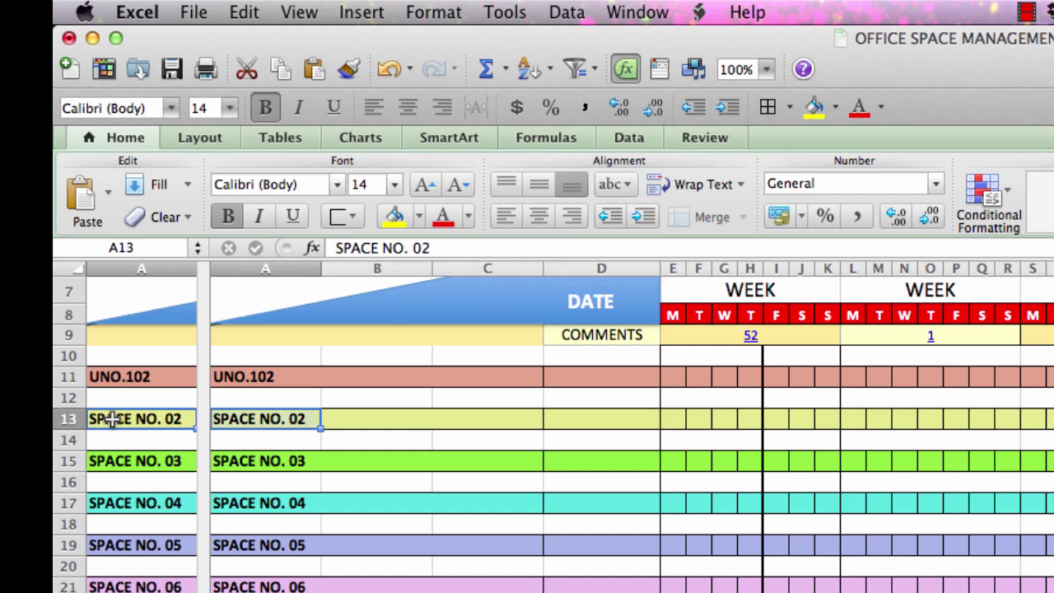
Replace the SPACE NO. 02 name with UNO.203
double_click(111, 420)
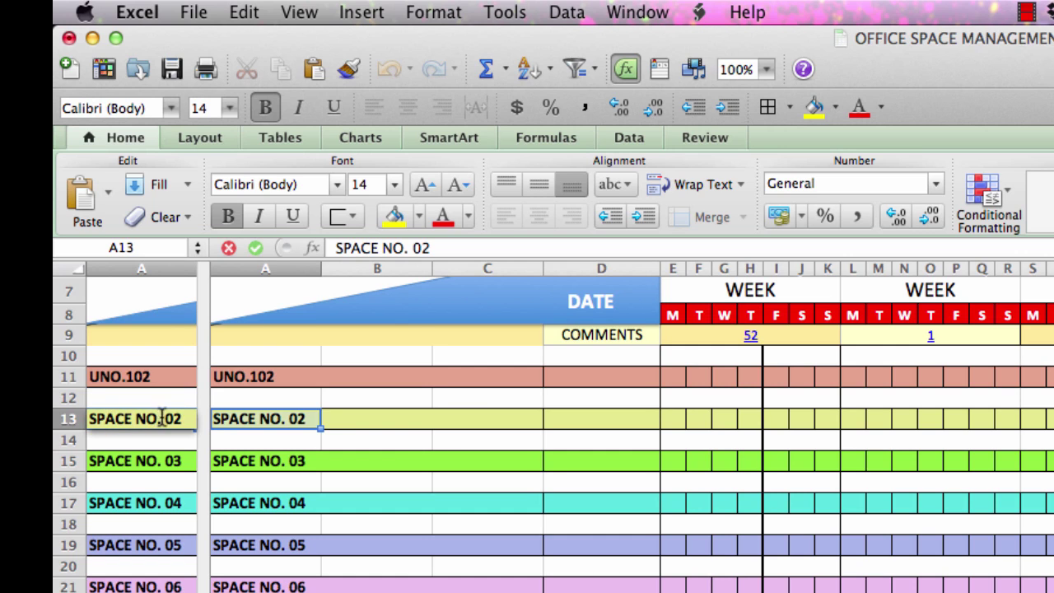
left_click_drag(179, 420, 76, 416)
type("U")
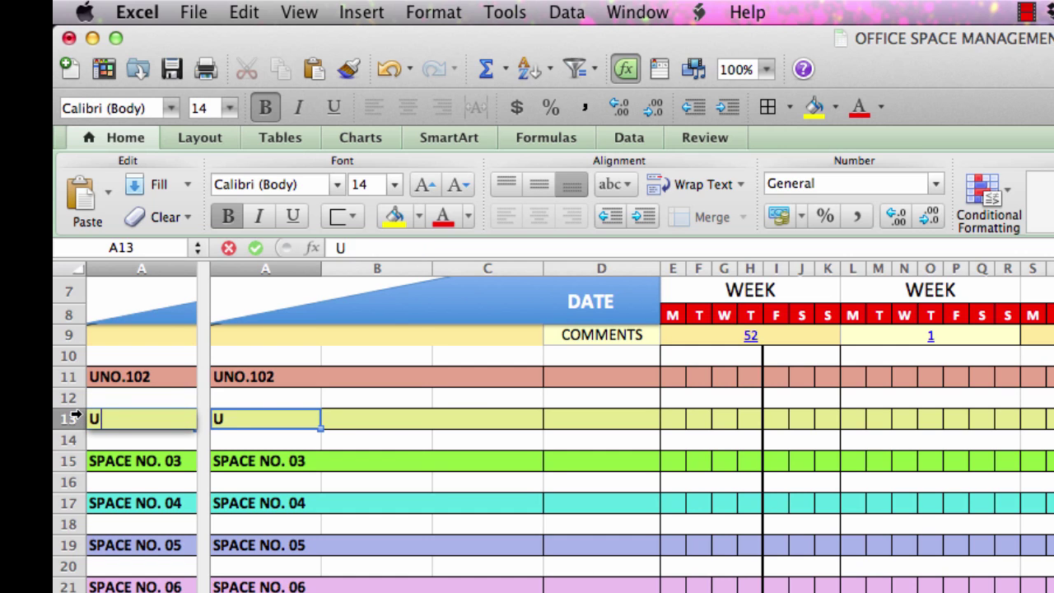
type("NO")
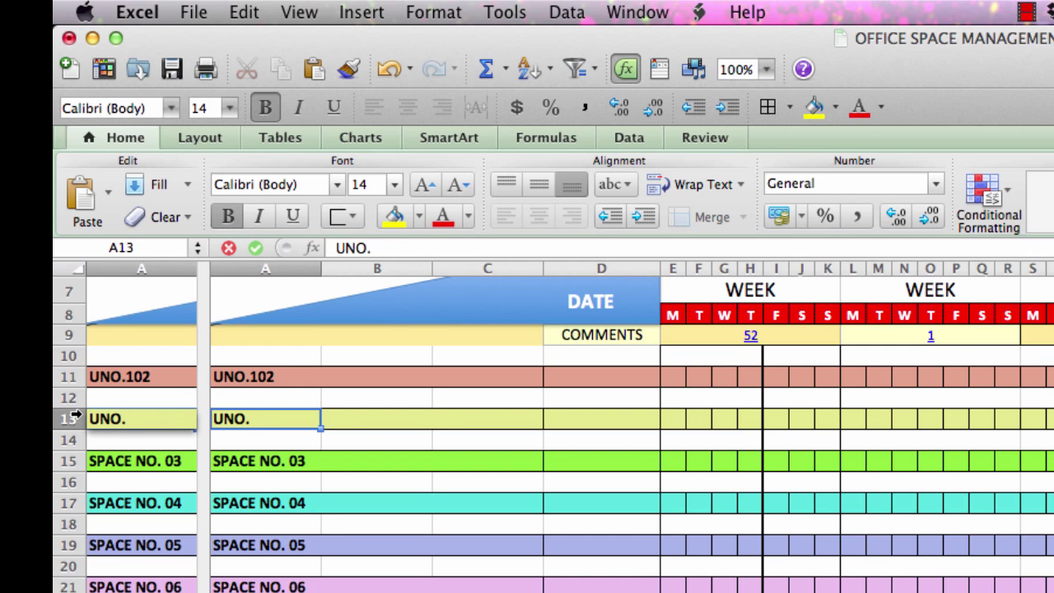
type(".203")
left_click(110, 461)
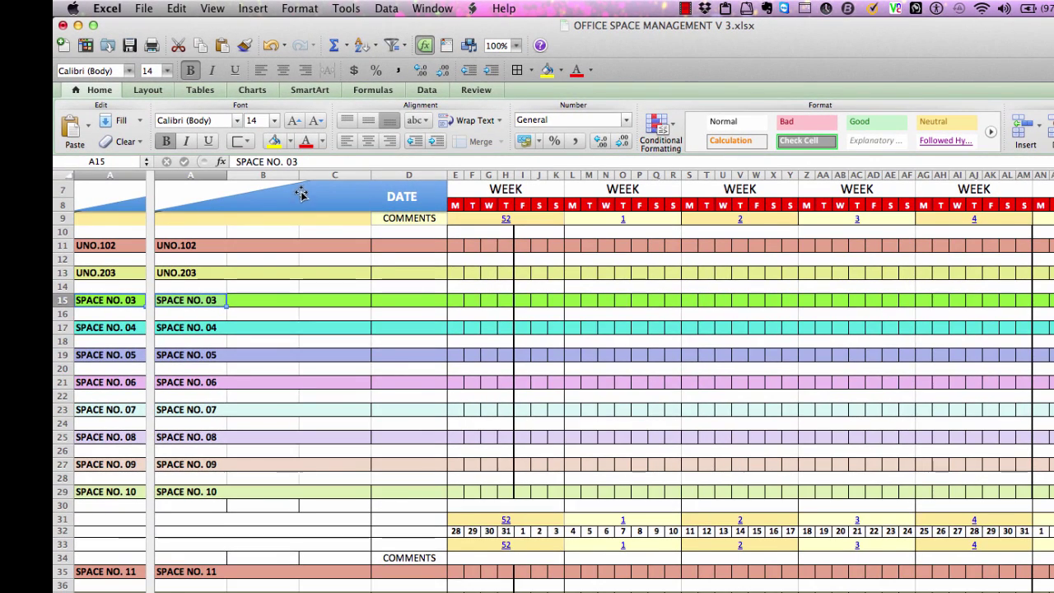
scroll(352, 255, "up", 5)
scroll(306, 211, "up", 1)
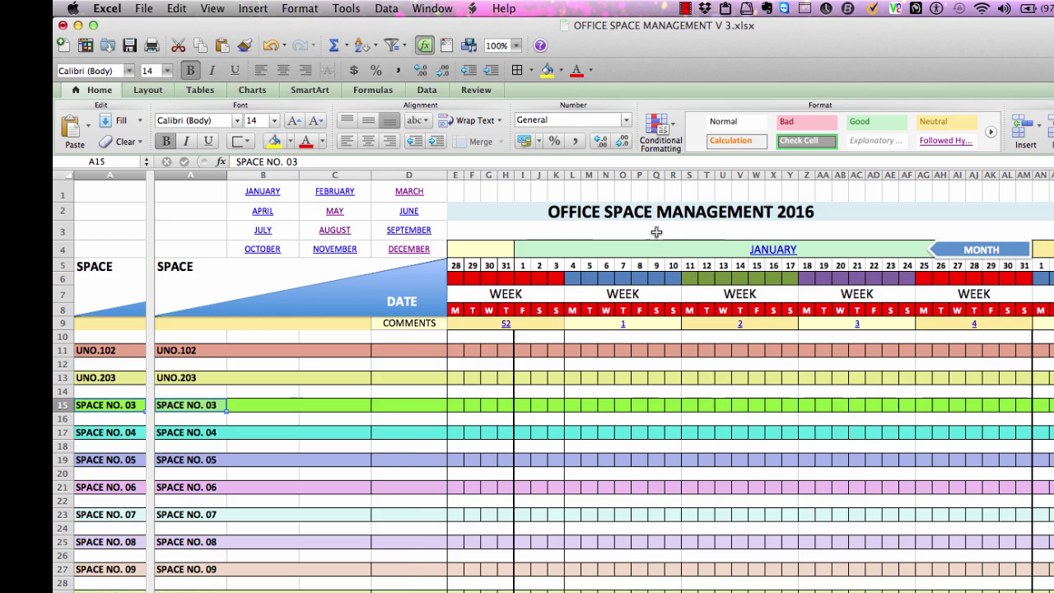
key("ctrl+Up")
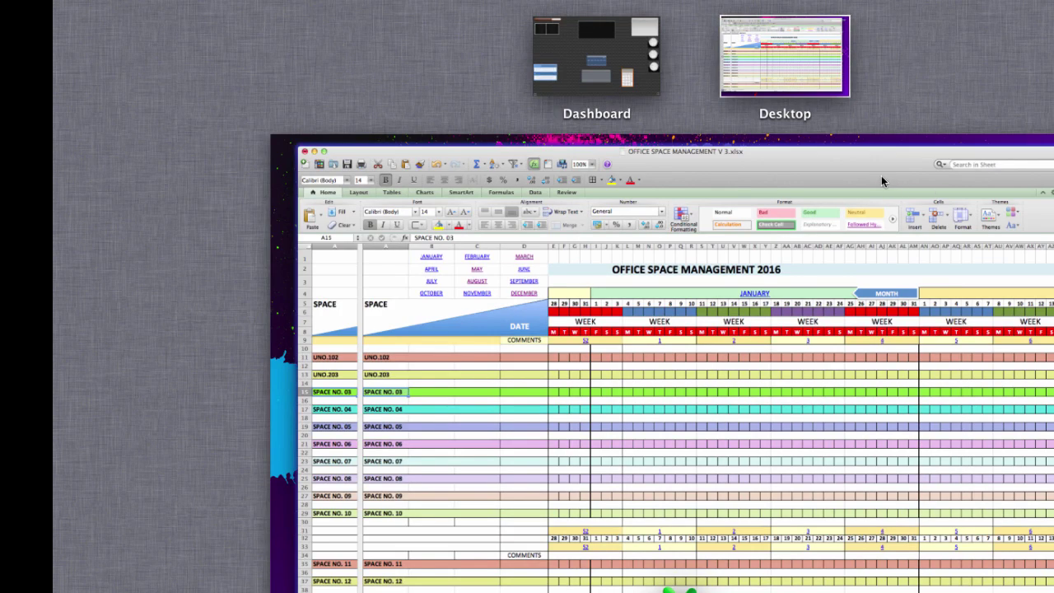
left_click(881, 176)
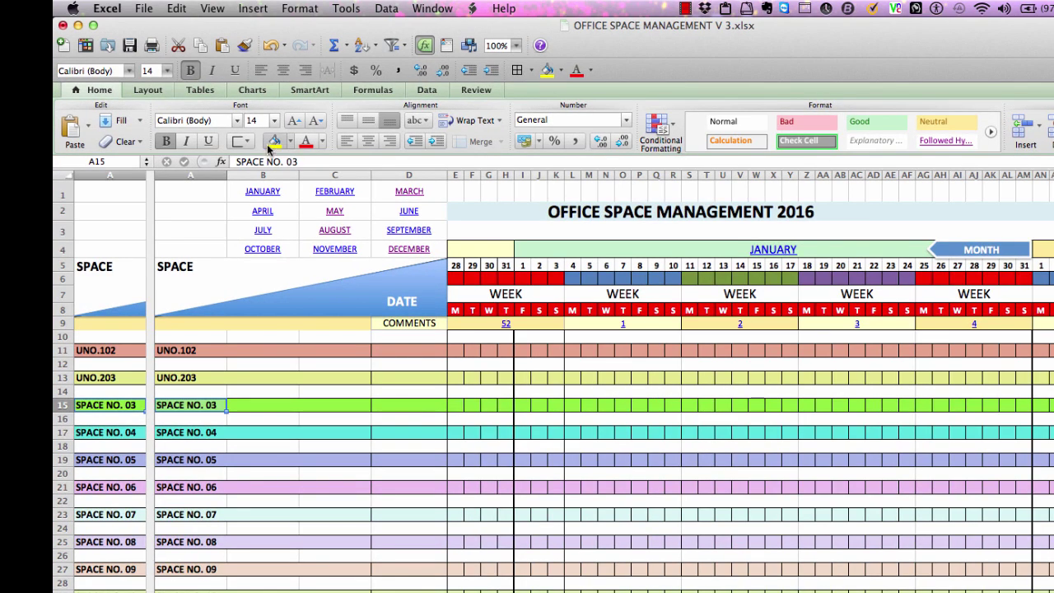
left_click(404, 191)
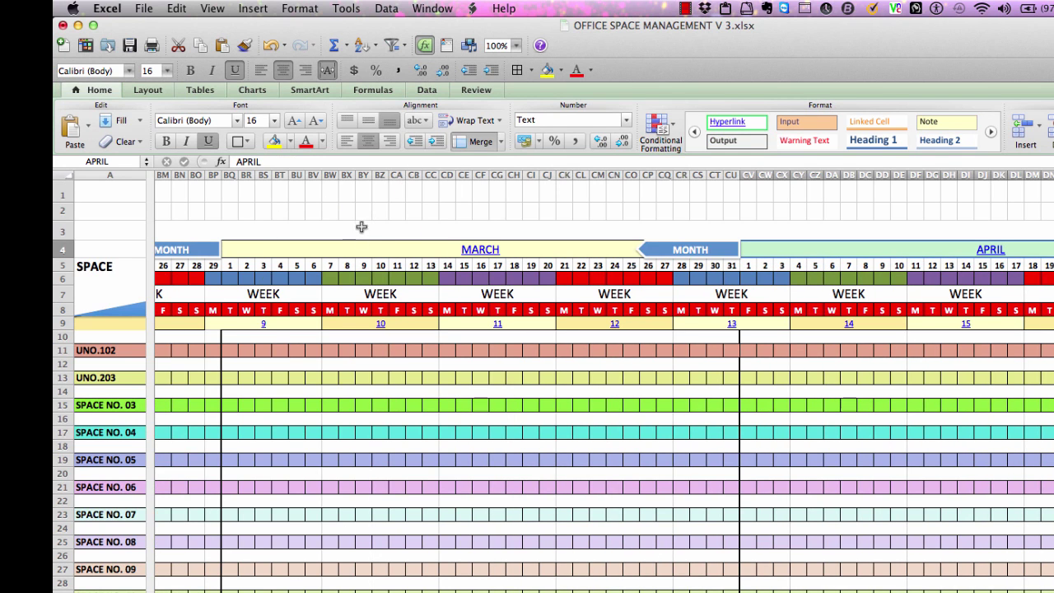
Select the March 7 column and week 9's empty bands around UNO.102
left_click(330, 174)
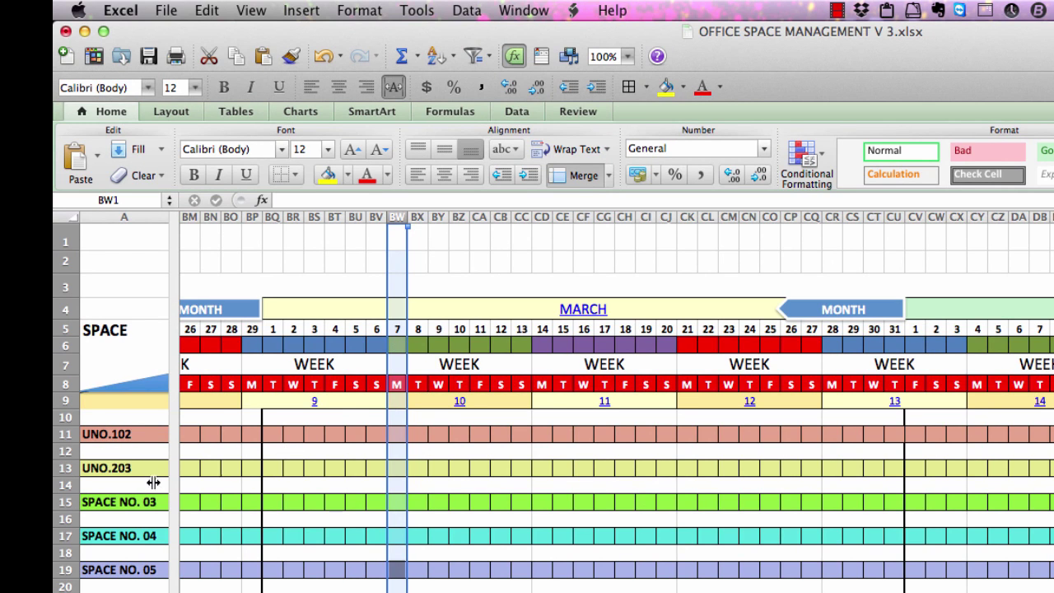
left_click(336, 418)
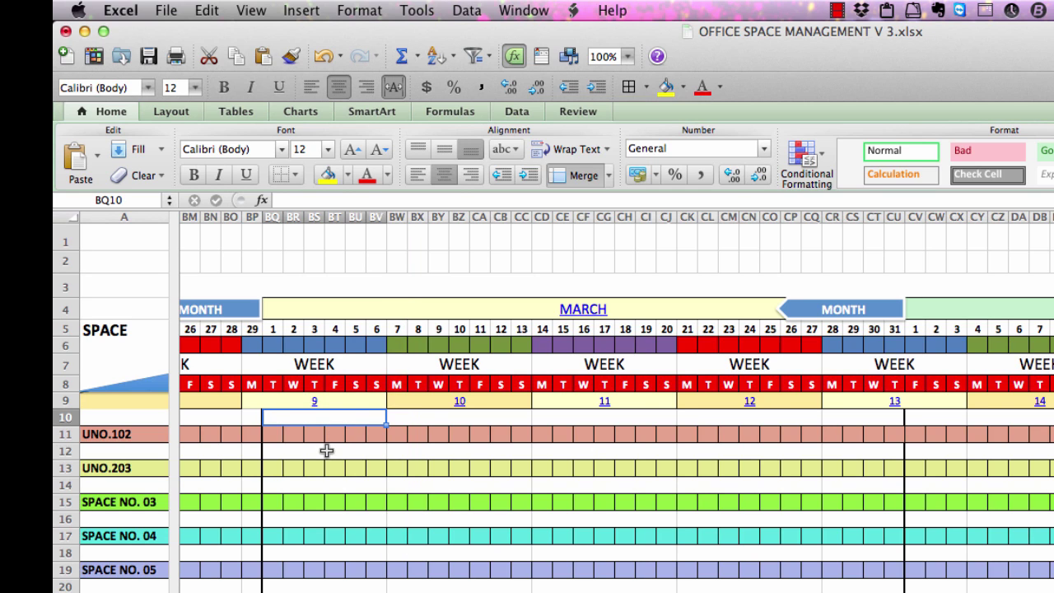
left_click(327, 451)
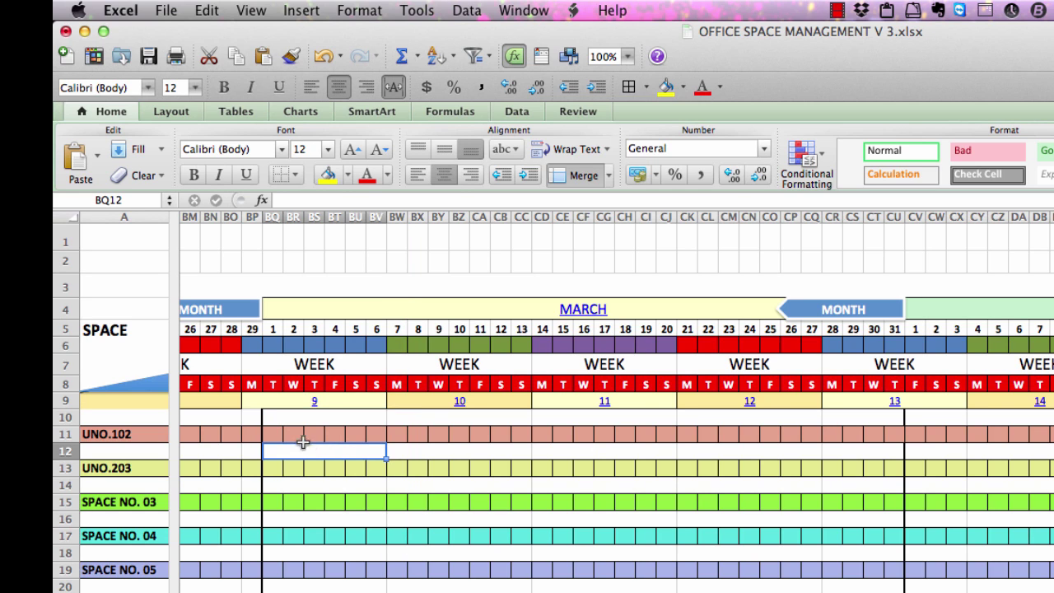
Step through UNO.102's day cells from March 1 to March 6
left_click(272, 432)
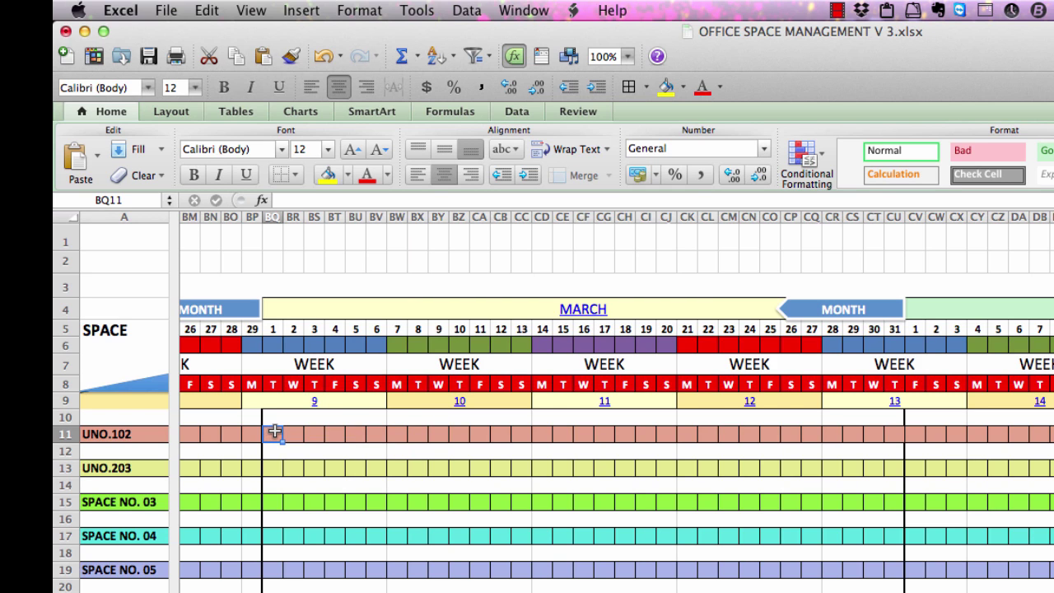
left_click(372, 433)
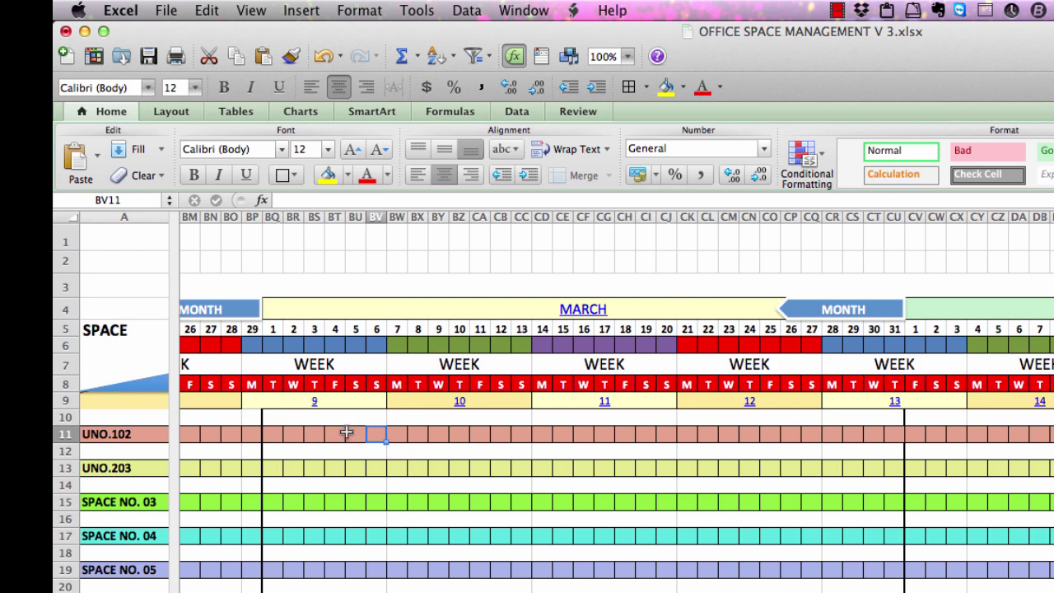
left_click(272, 433)
left_click(293, 433)
left_click(315, 433)
left_click(335, 433)
left_click(355, 433)
left_click(372, 433)
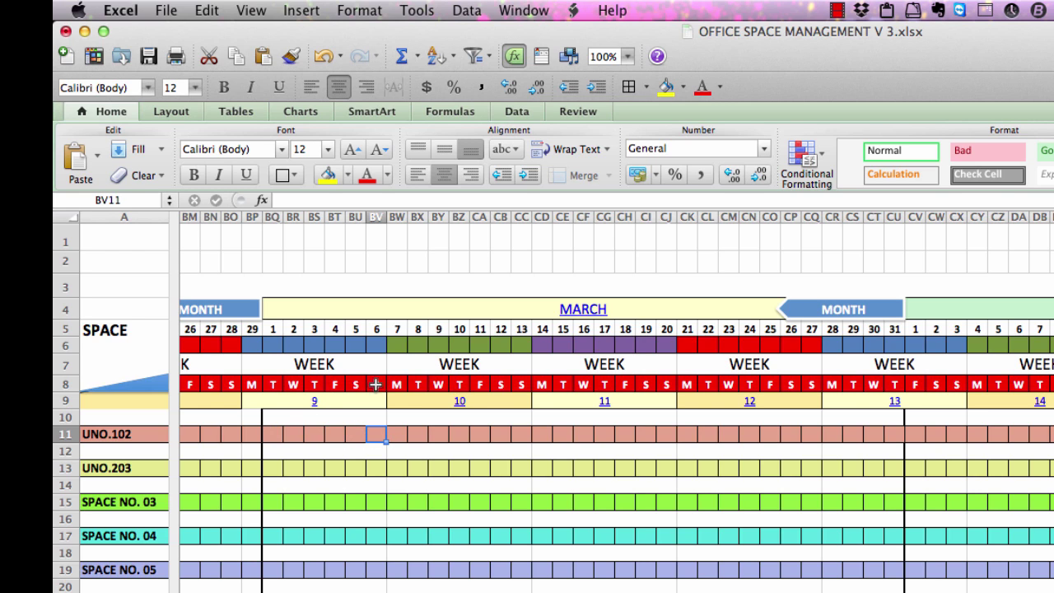
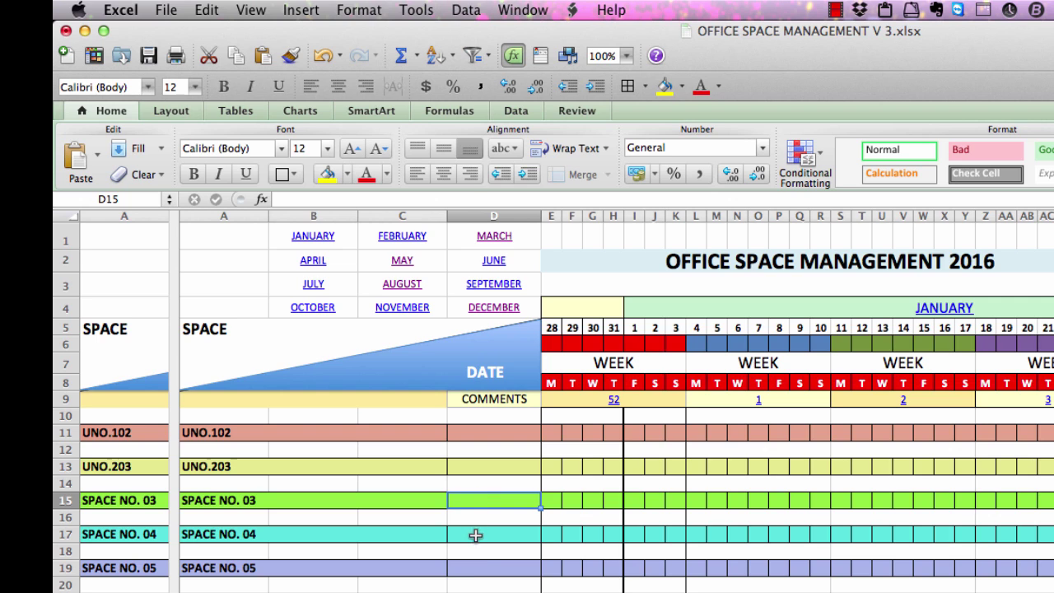
Enter NO COMPUTER as UNO.102's comment in D11, then jump to the March weeks
left_click(475, 533)
left_click(475, 562)
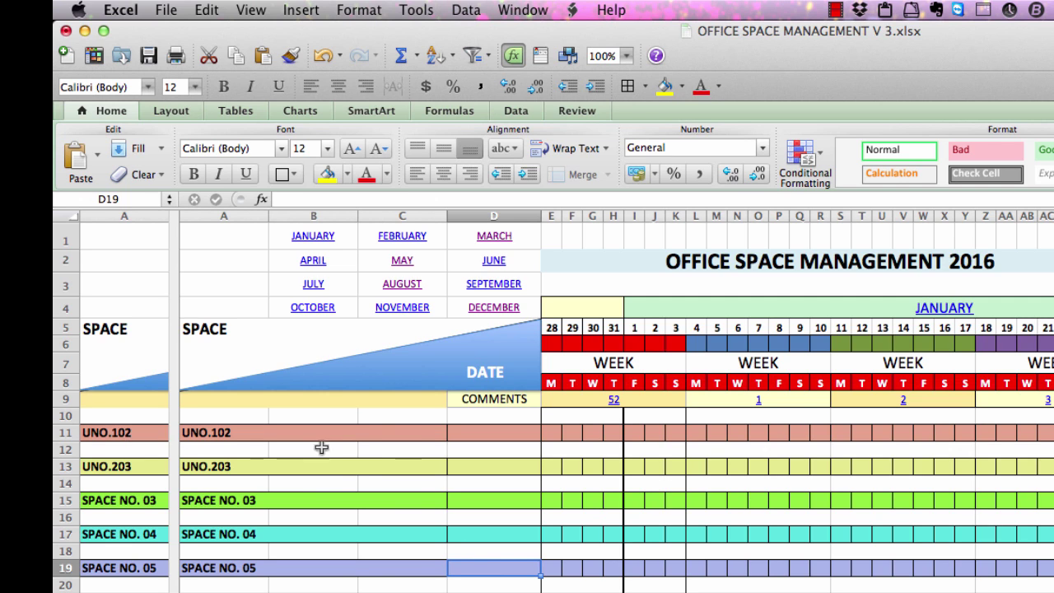
left_click(483, 433)
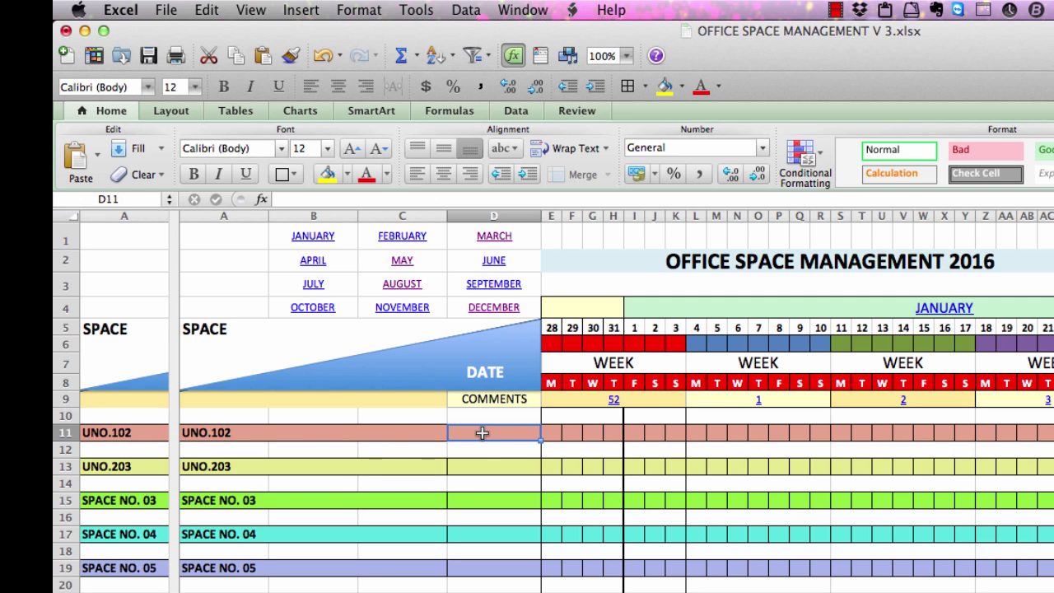
type("NO C")
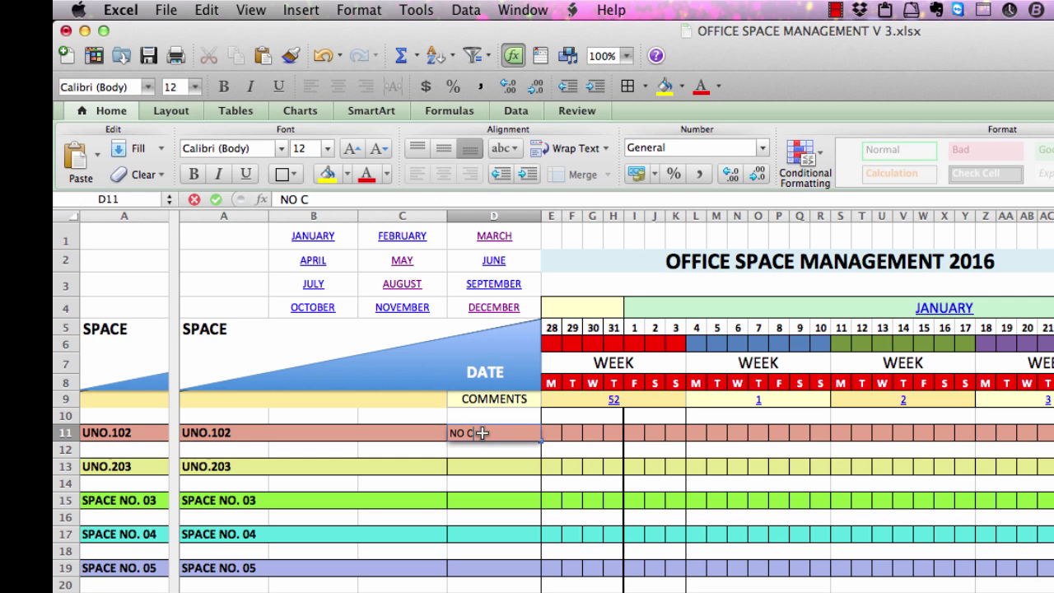
type("OMPUTE")
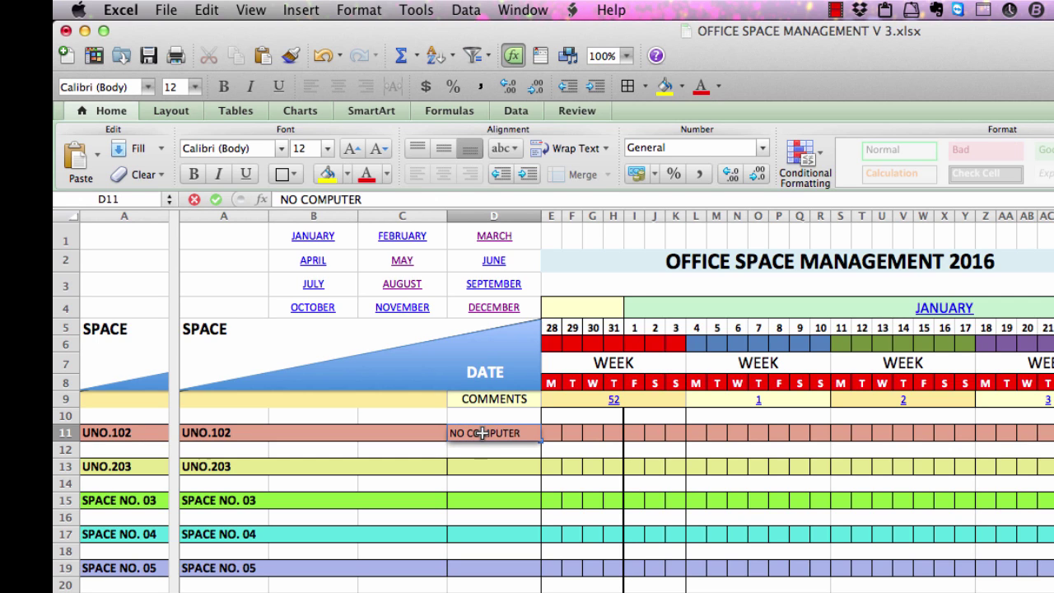
type("R")
left_click(482, 465)
left_click(482, 433)
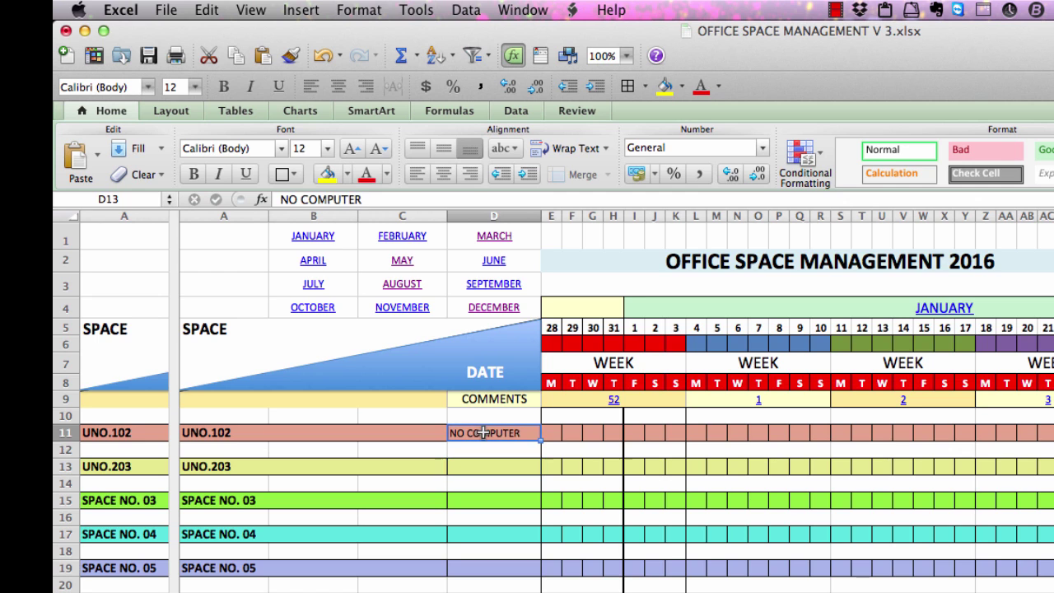
left_click(496, 236)
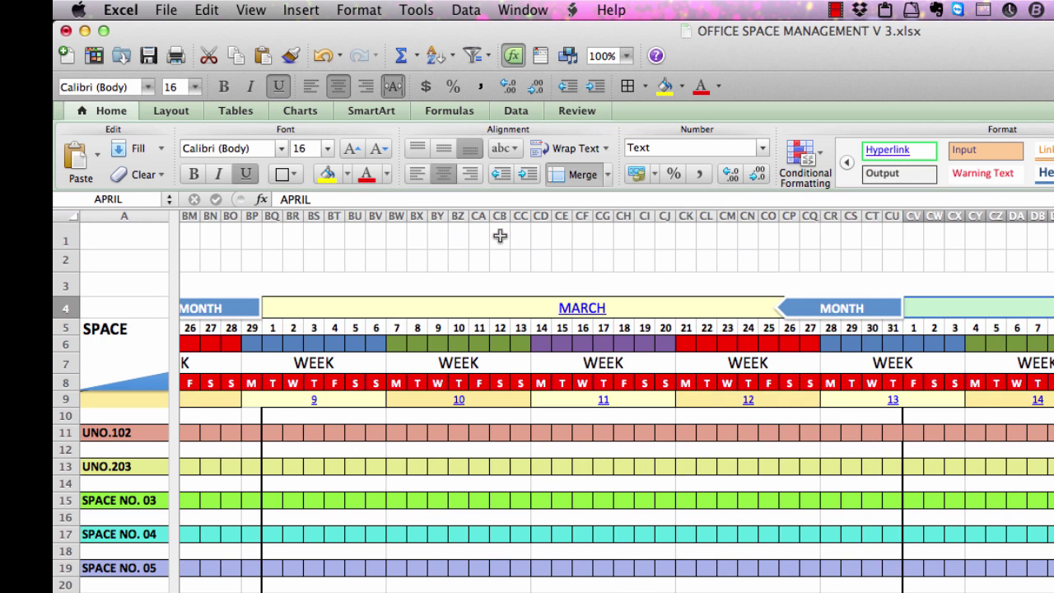
left_click(459, 402)
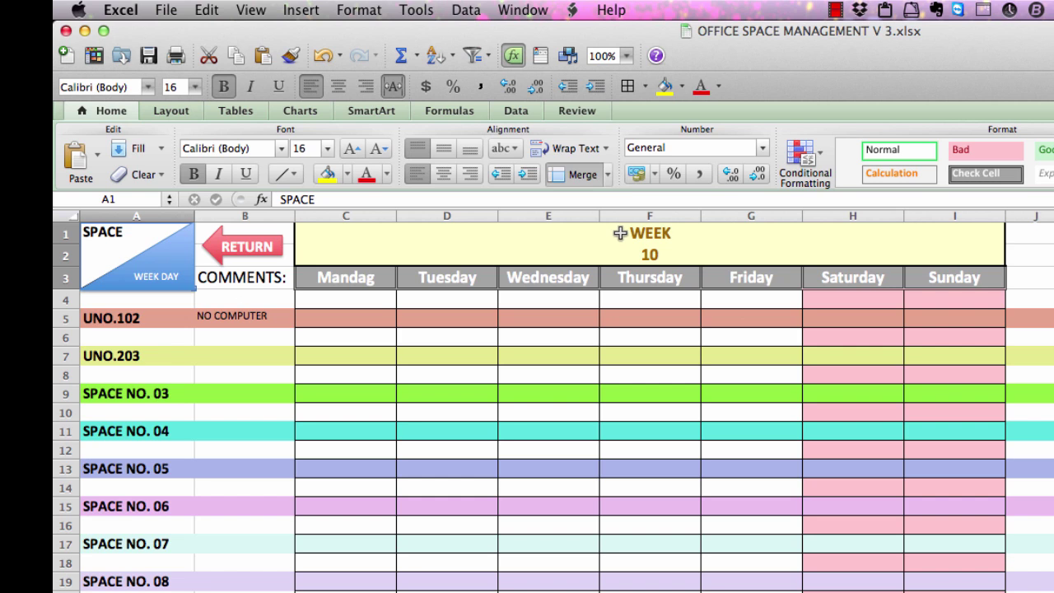
left_click(214, 319)
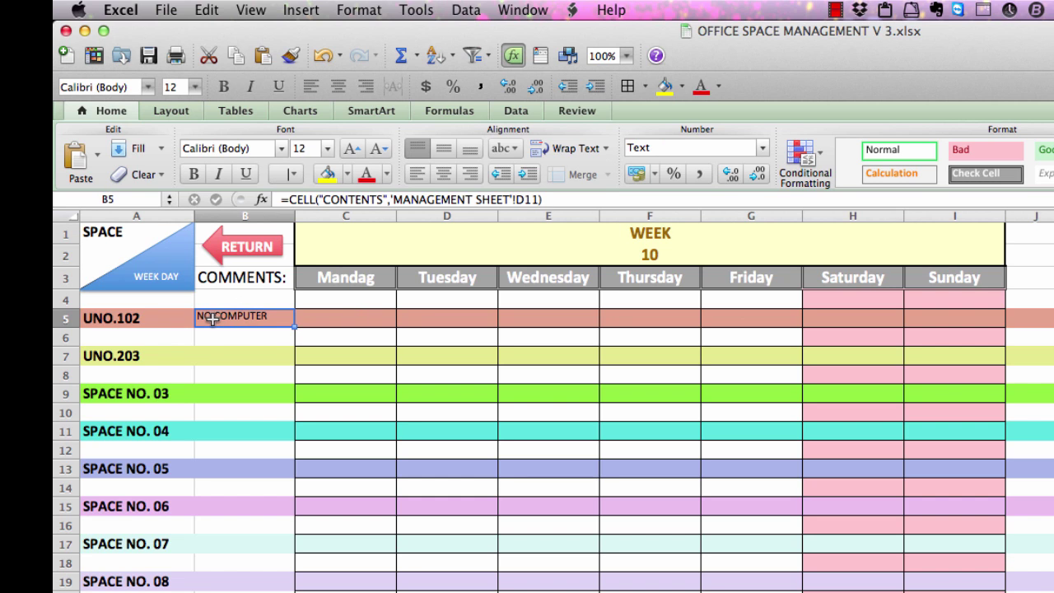
left_click(108, 320)
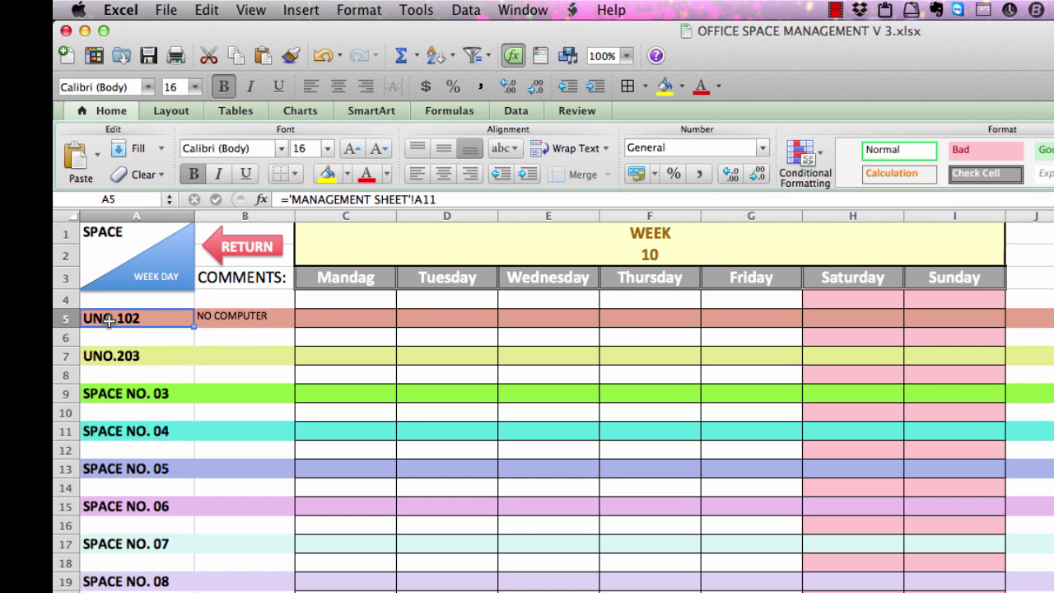
left_click(231, 315)
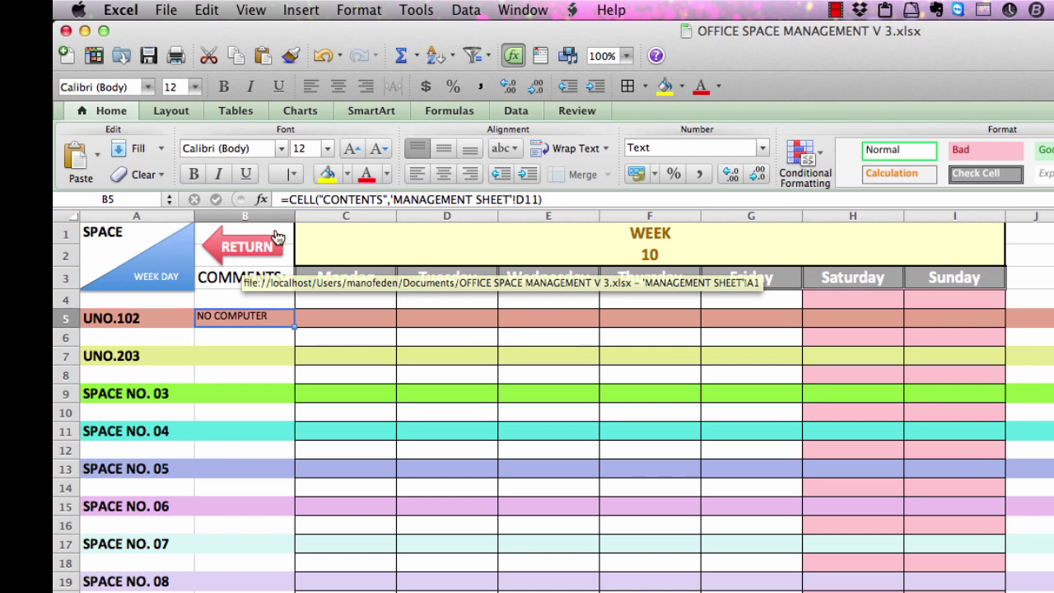
left_click(236, 252)
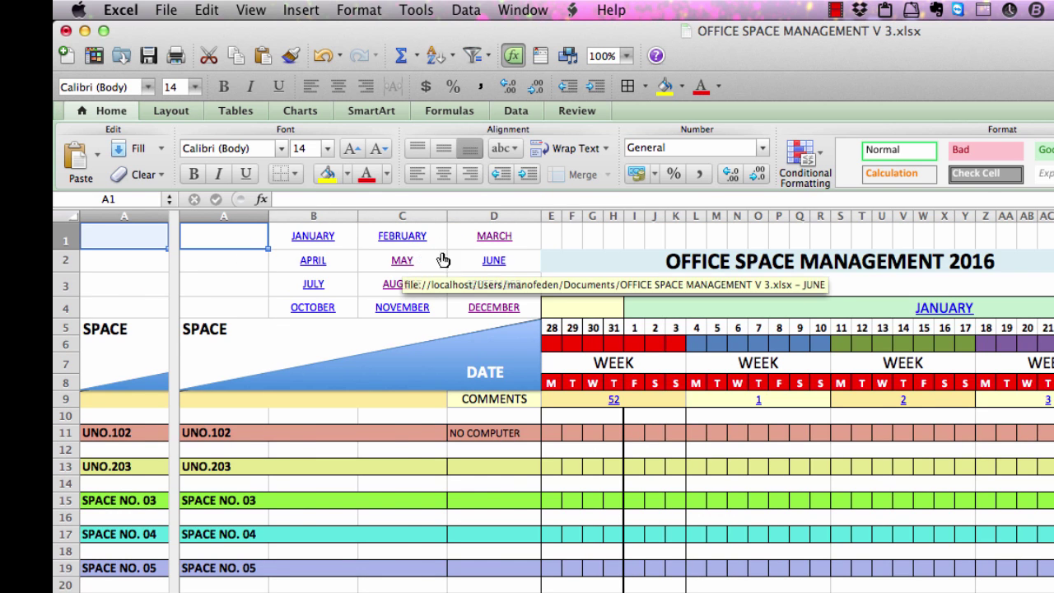
Show March weeks 9–14 and select the week 11 name cell CD10 above UNO.102
left_click(491, 237)
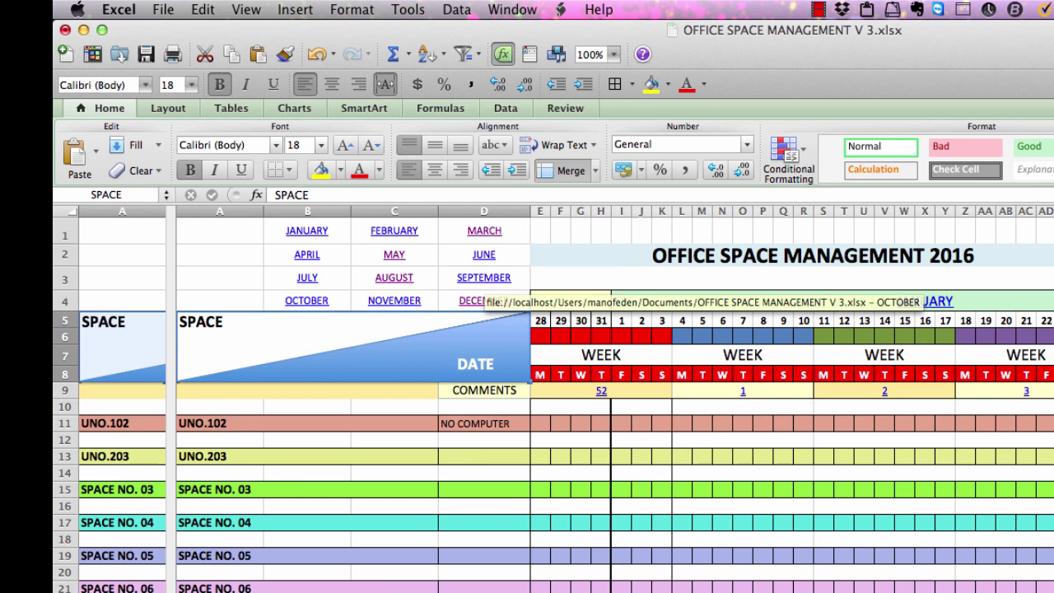
left_click(484, 233)
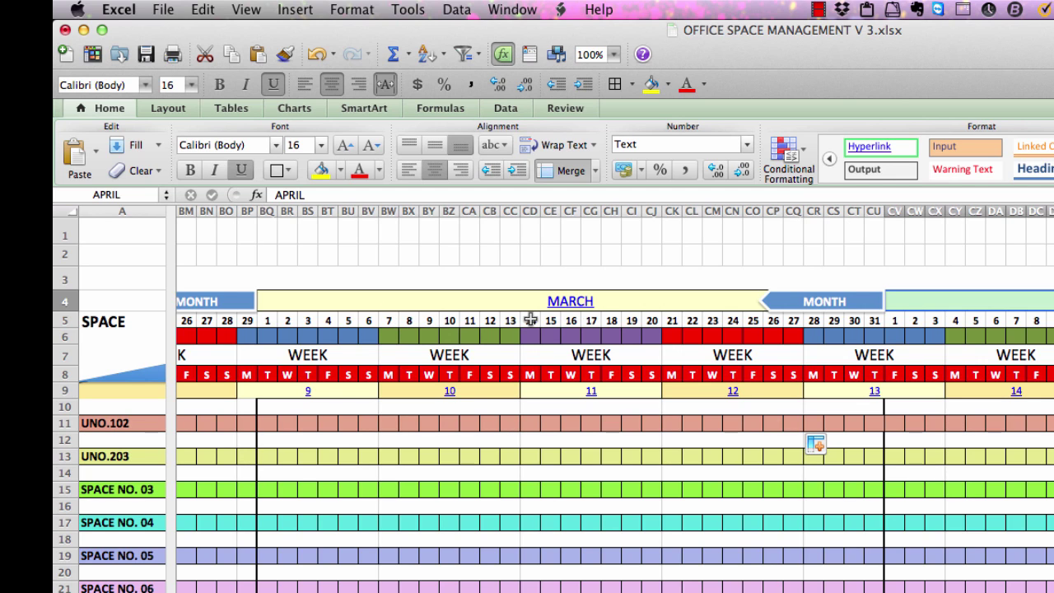
left_click(532, 406)
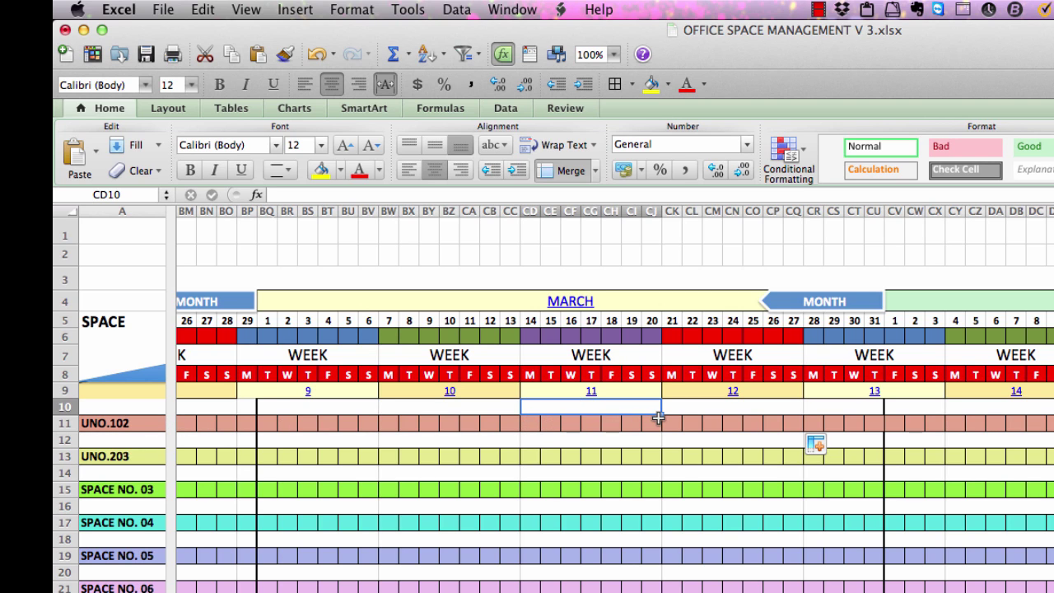
Enter the occupant's full name over UNO.102's week 11 and fill initials MC for March 14–18
double_click(574, 407)
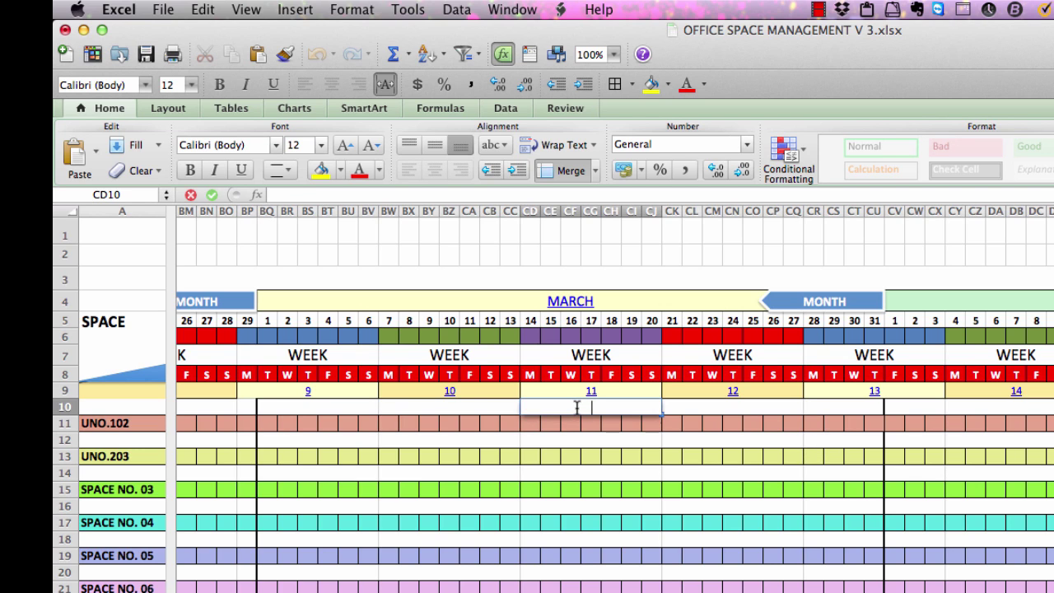
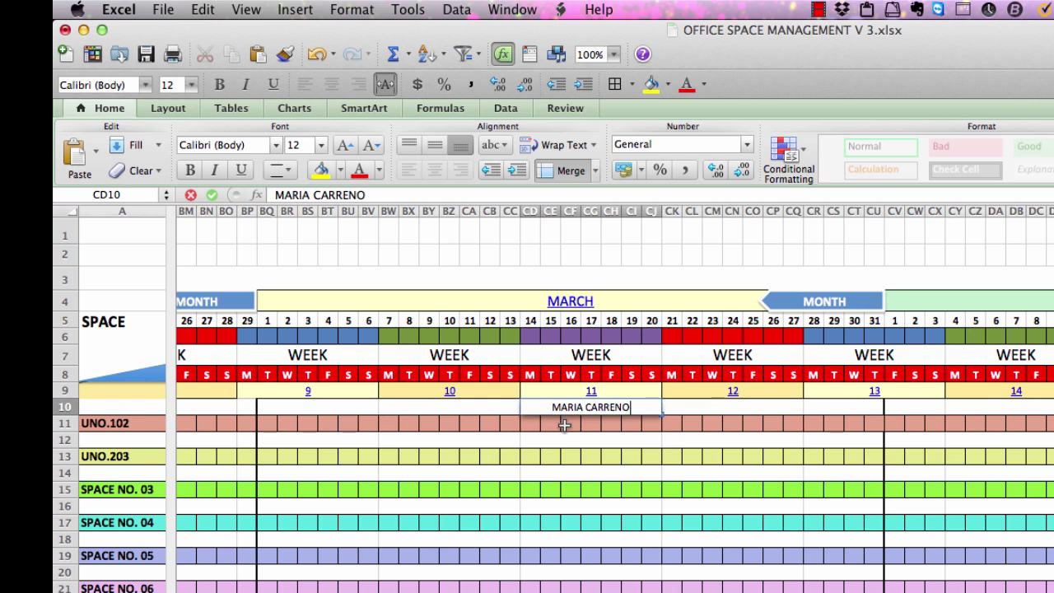
left_click(567, 423)
left_click(528, 424)
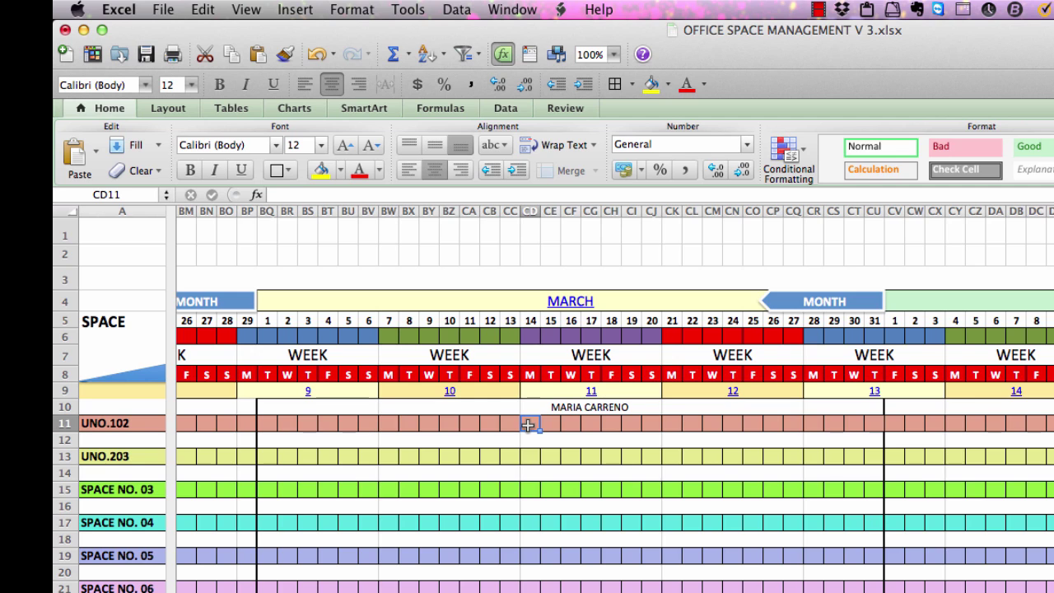
type("MC")
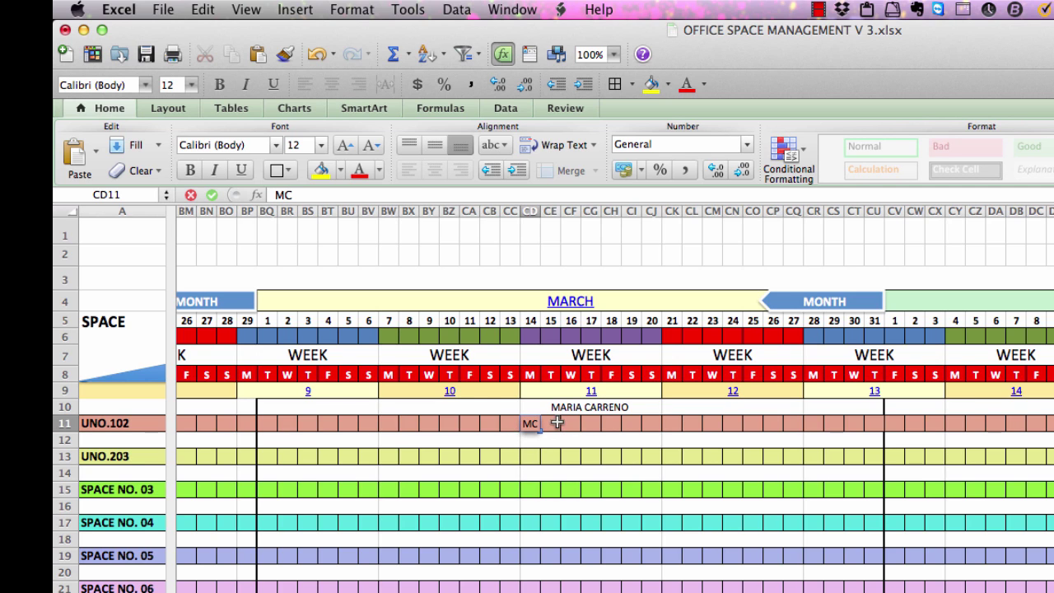
left_click(551, 422)
left_click(531, 422)
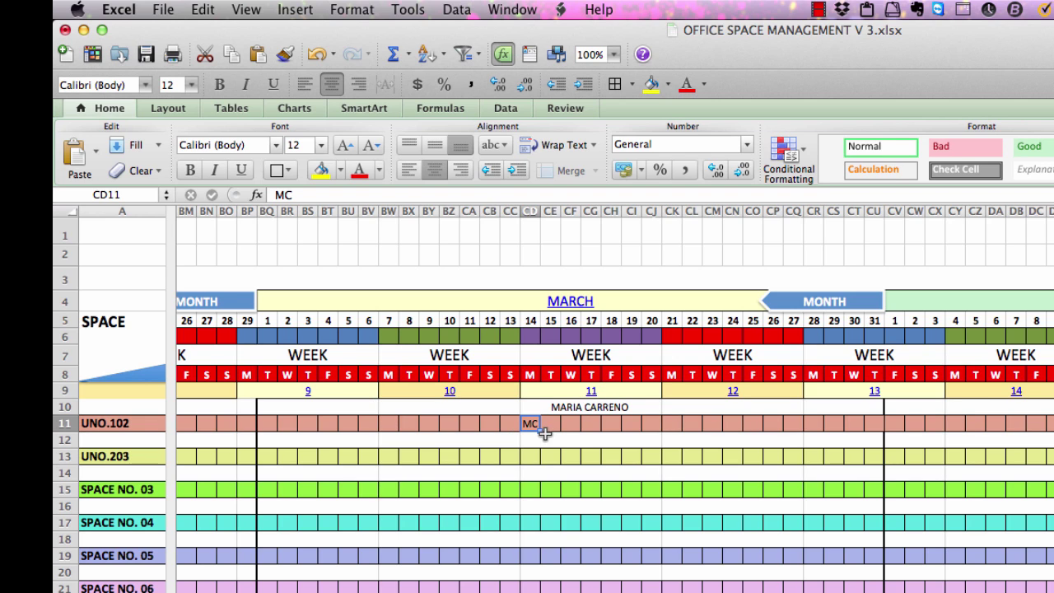
left_click_drag(539, 430, 618, 428)
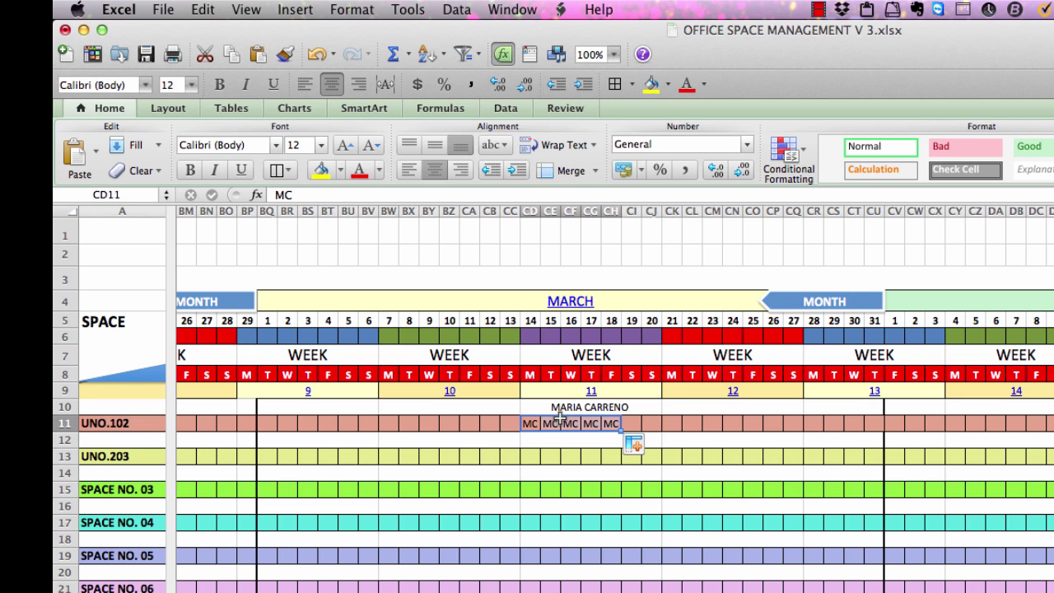
Return to the calendar top, go to August weeks 30–36, and select the week 32 name cell
left_click(827, 303)
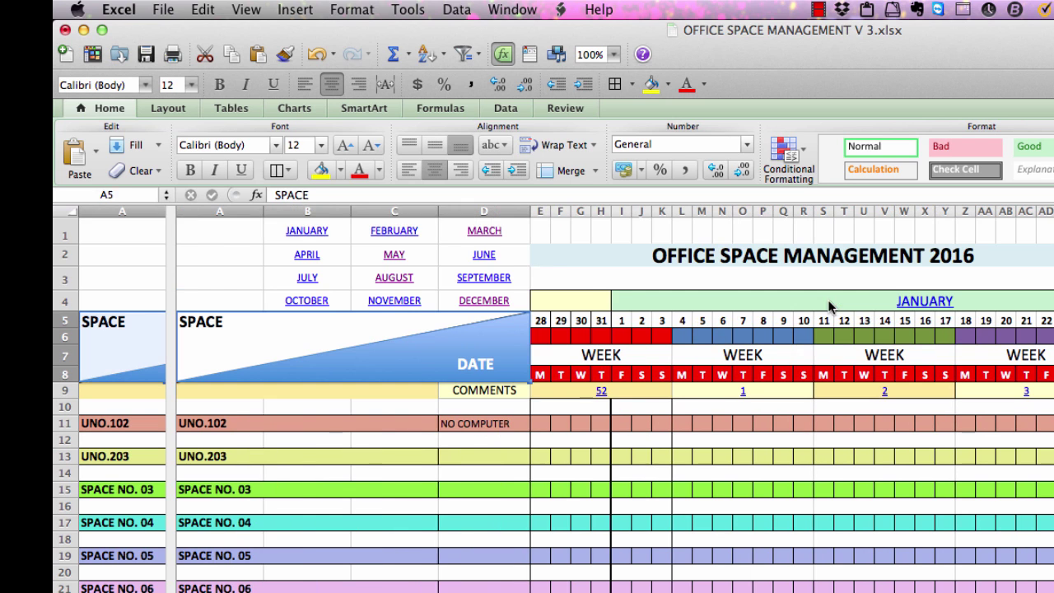
left_click(390, 283)
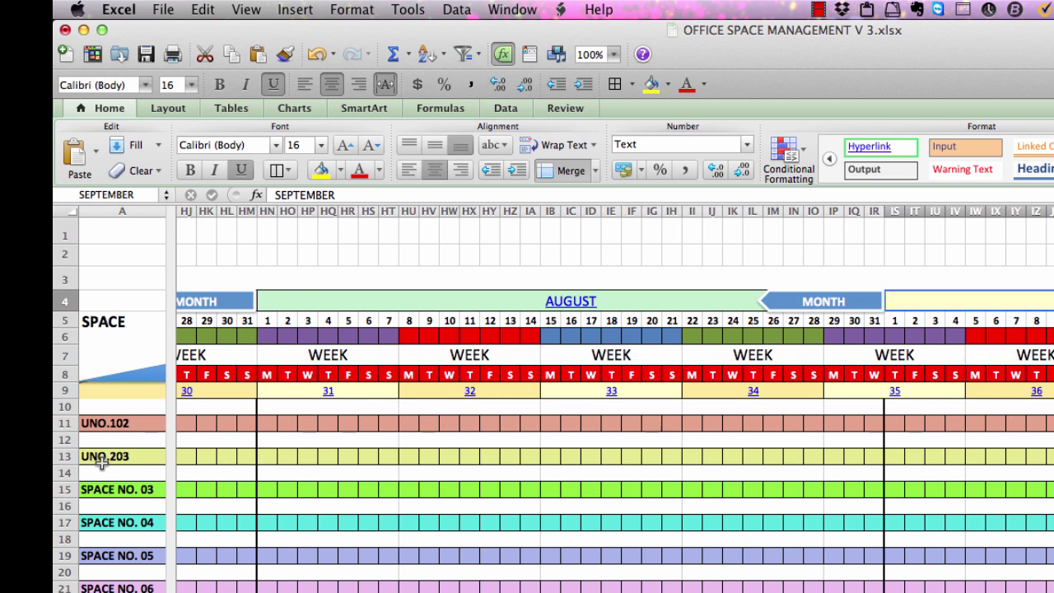
left_click(422, 438)
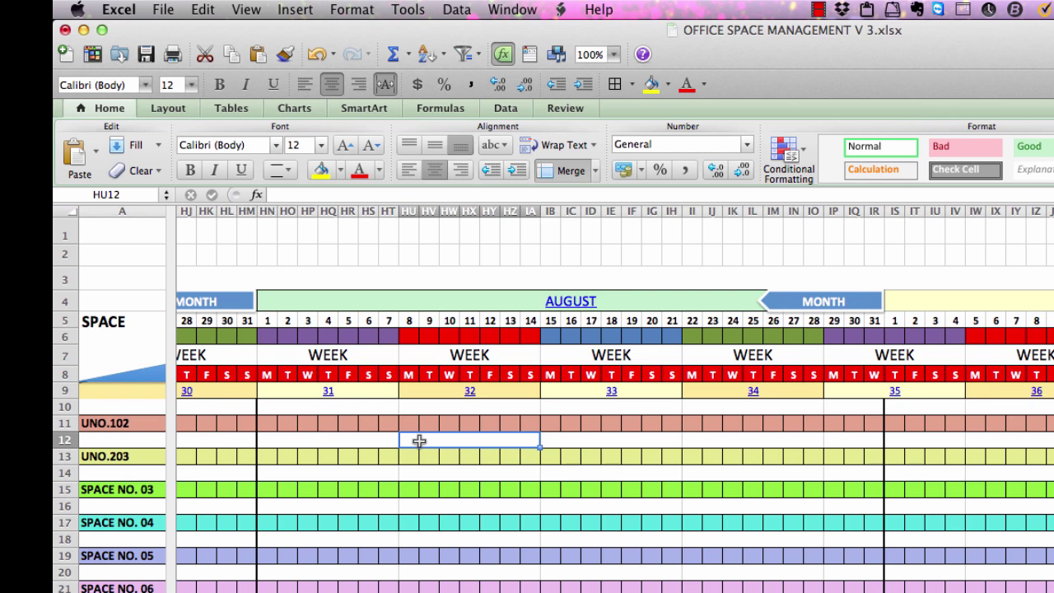
Enter both occupants' names, separated by a slash, in UNO.203's week 32 name cell
double_click(419, 440)
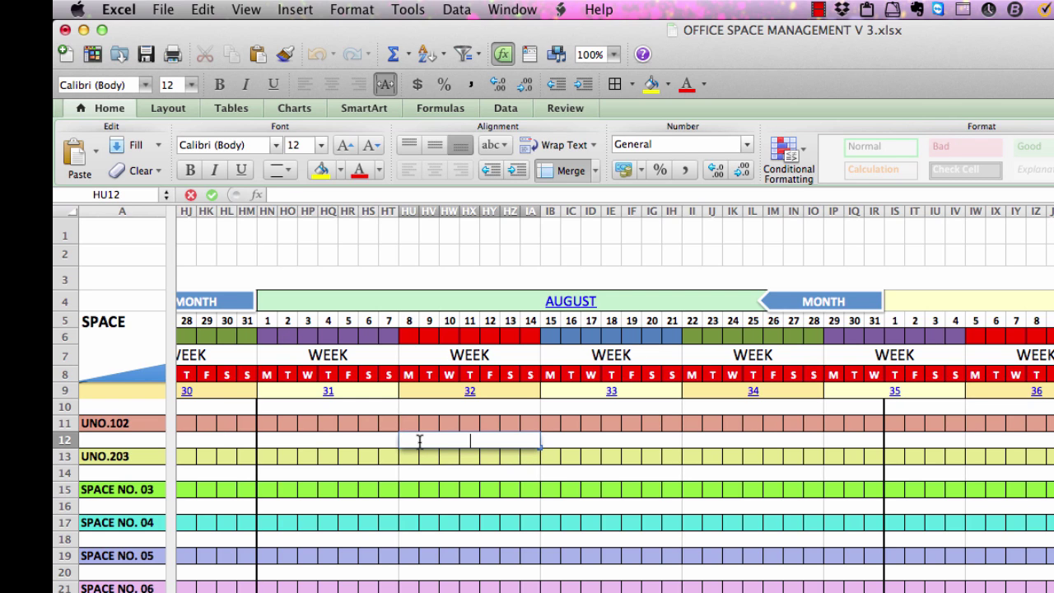
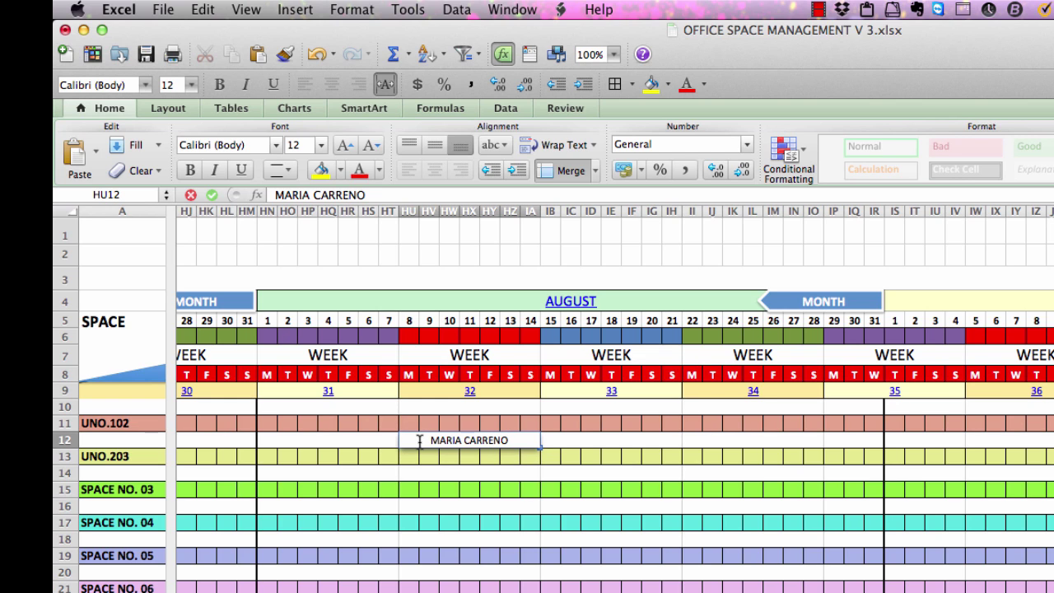
type("/S")
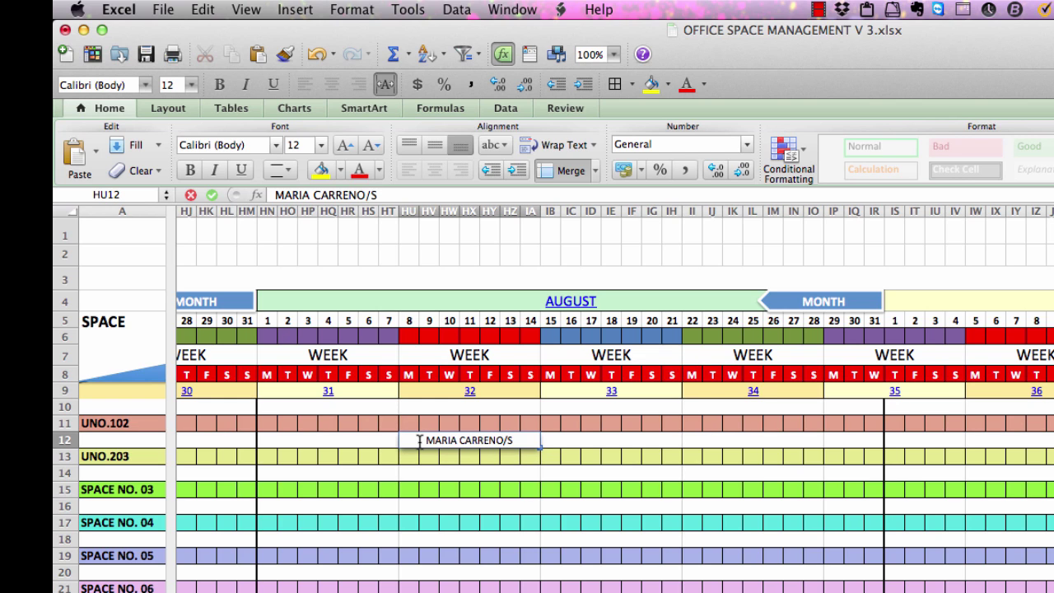
type("TEVE JOBS")
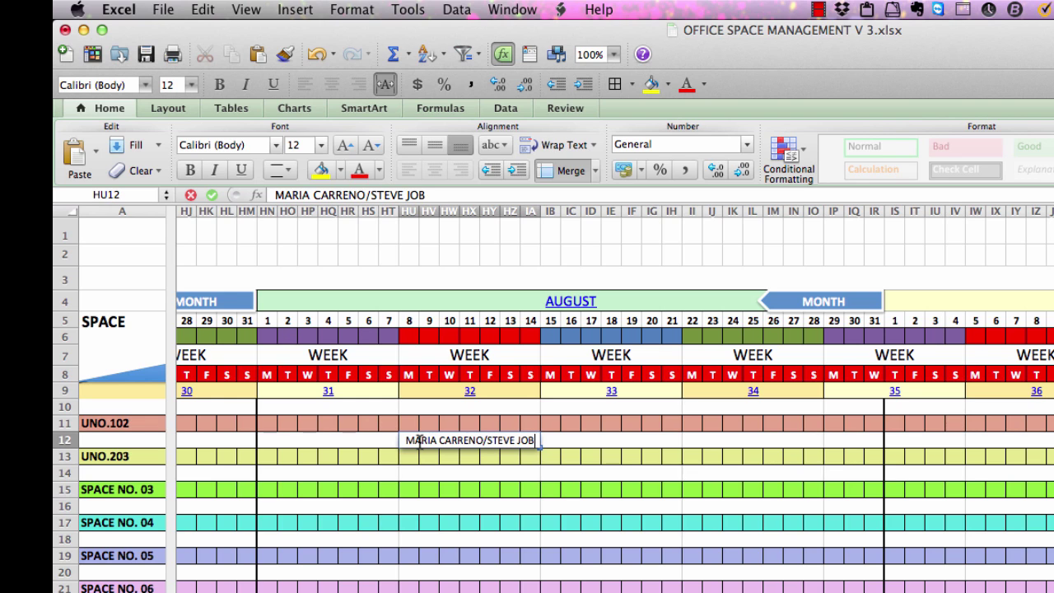
left_click(422, 457)
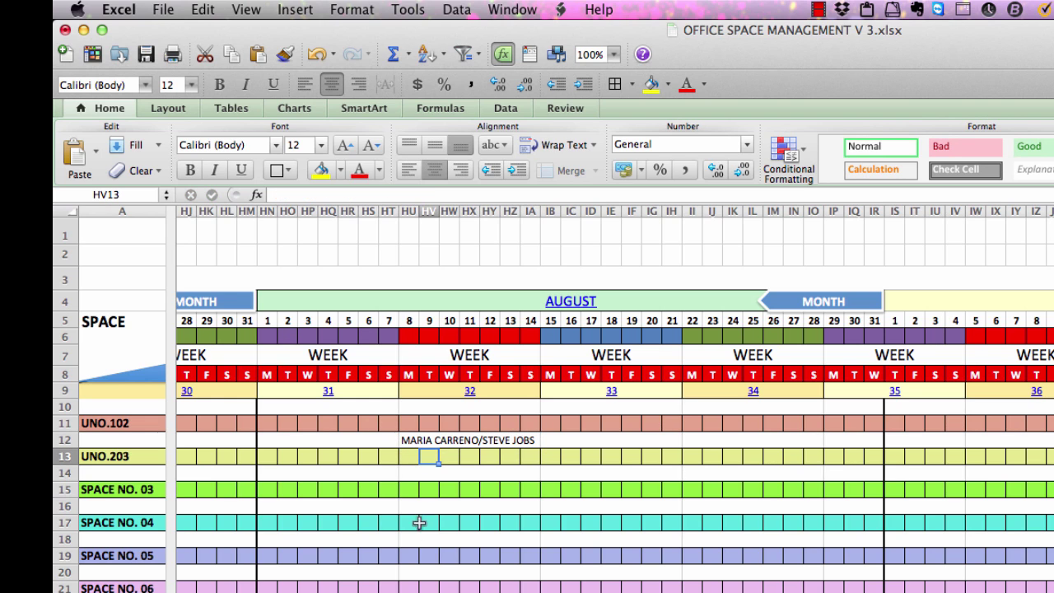
Fill UNO.203's August 8–12 cells with initials MC, MC, SJ, MC, MC
left_click(411, 455)
double_click(411, 455)
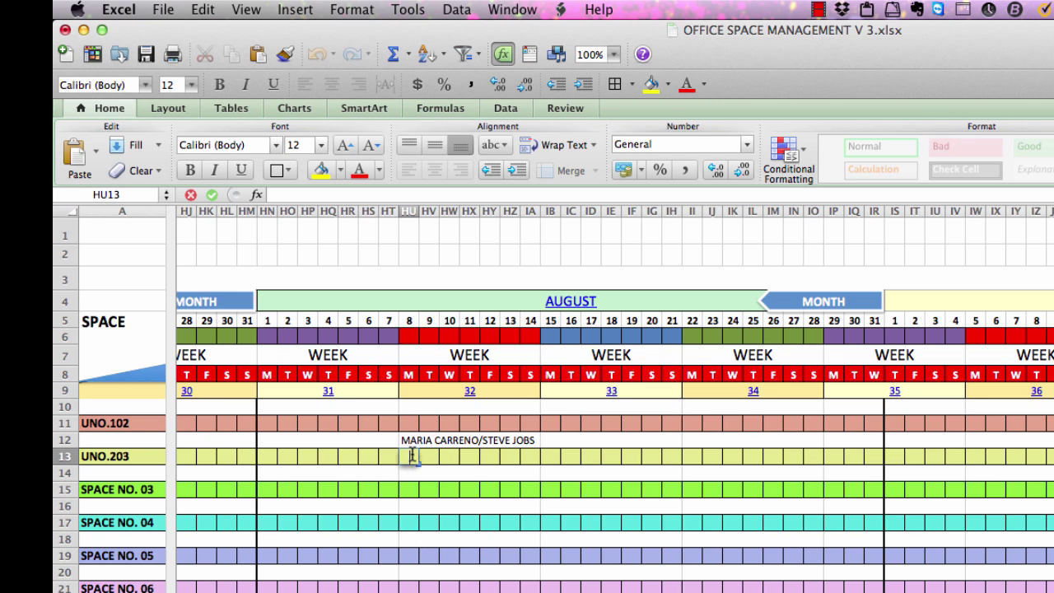
type("MC")
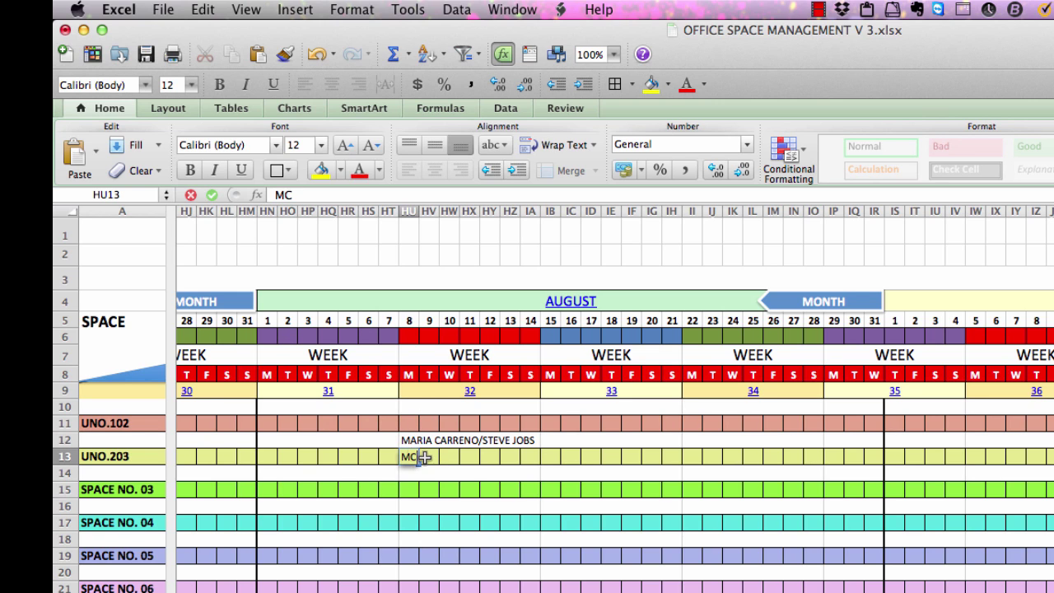
left_click(427, 457)
type("MC")
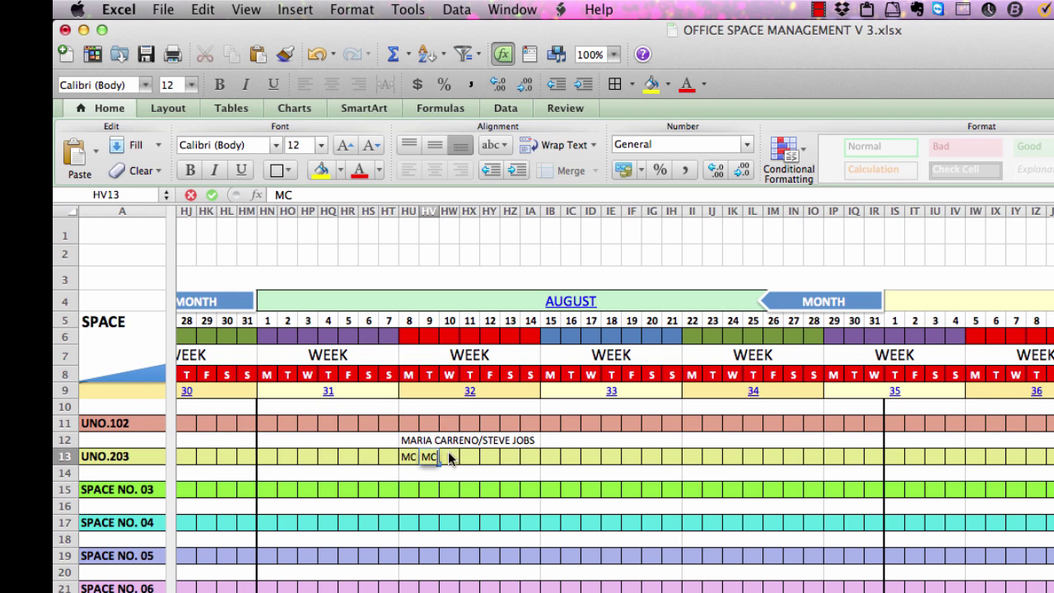
left_click(449, 458)
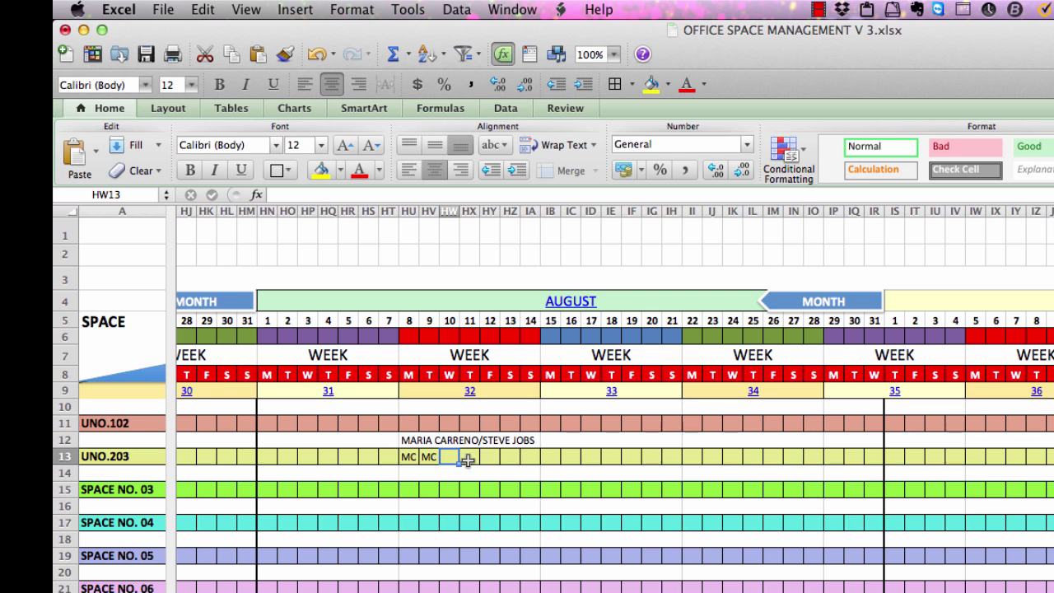
type("SJ")
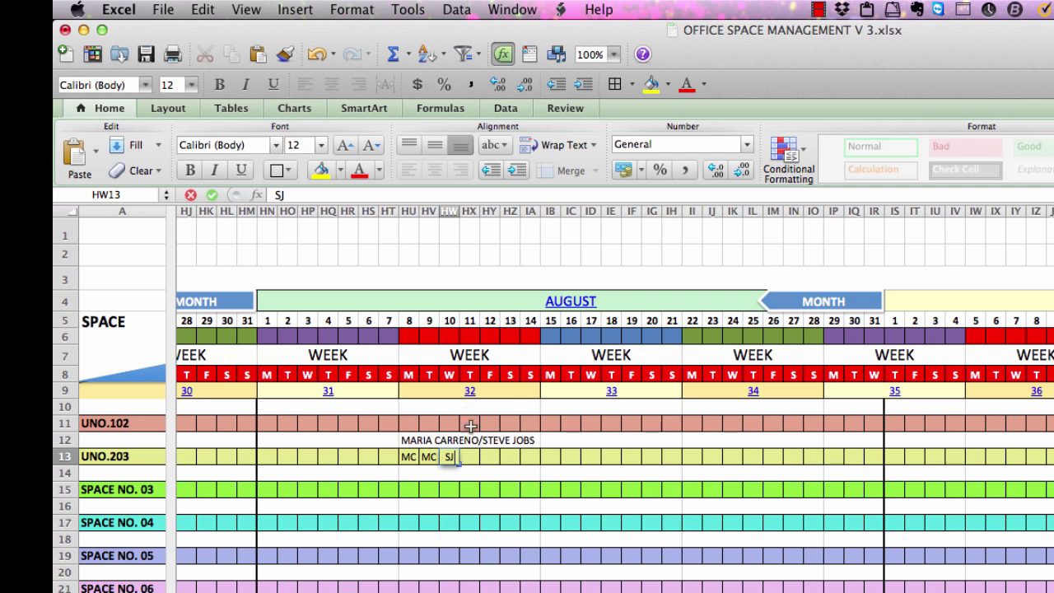
left_click(469, 456)
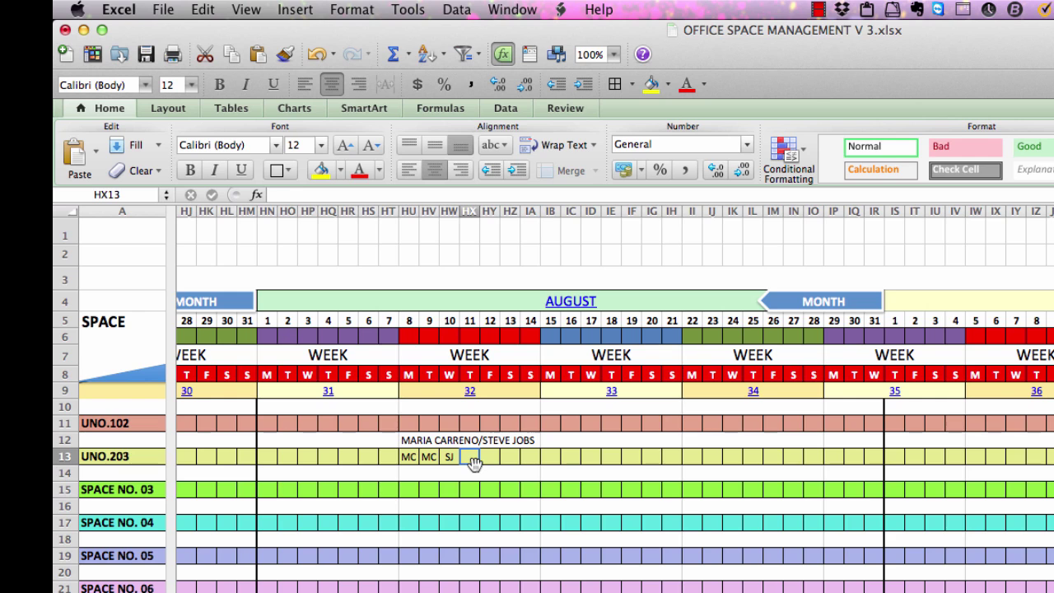
type("MC")
left_click(494, 457)
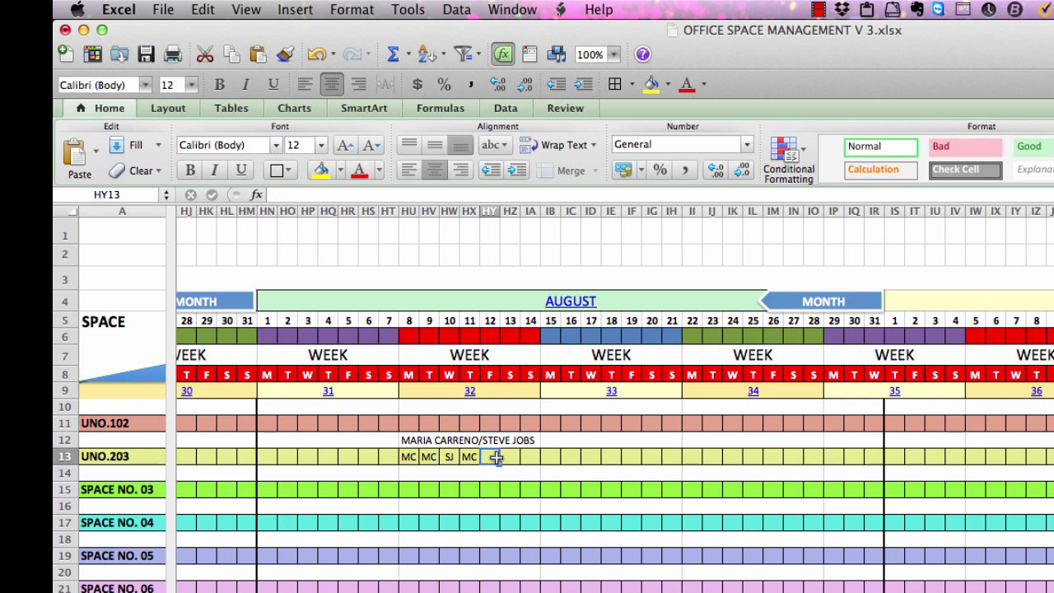
type("MC")
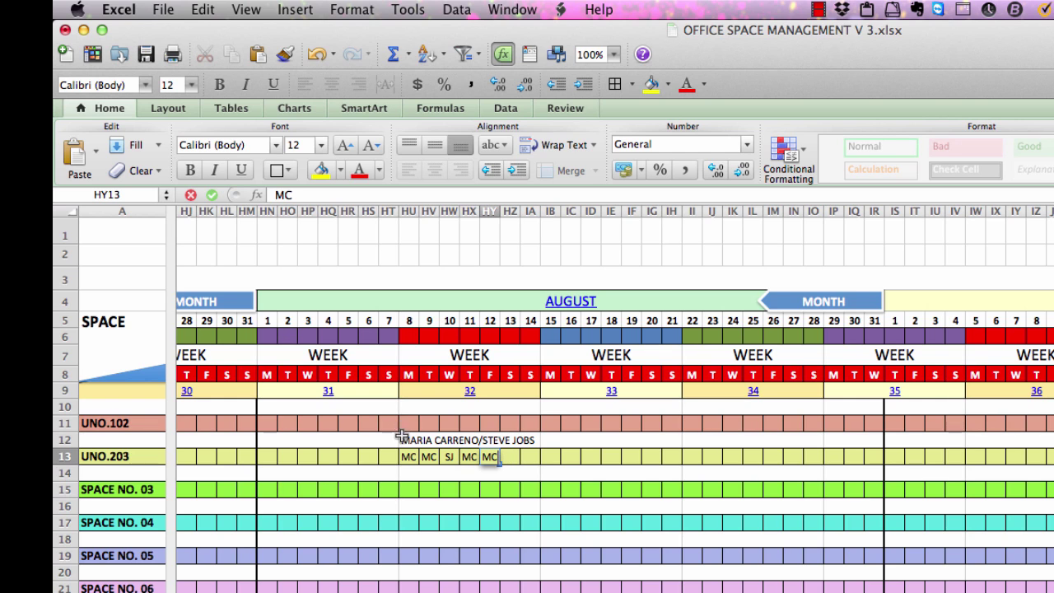
left_click(409, 453)
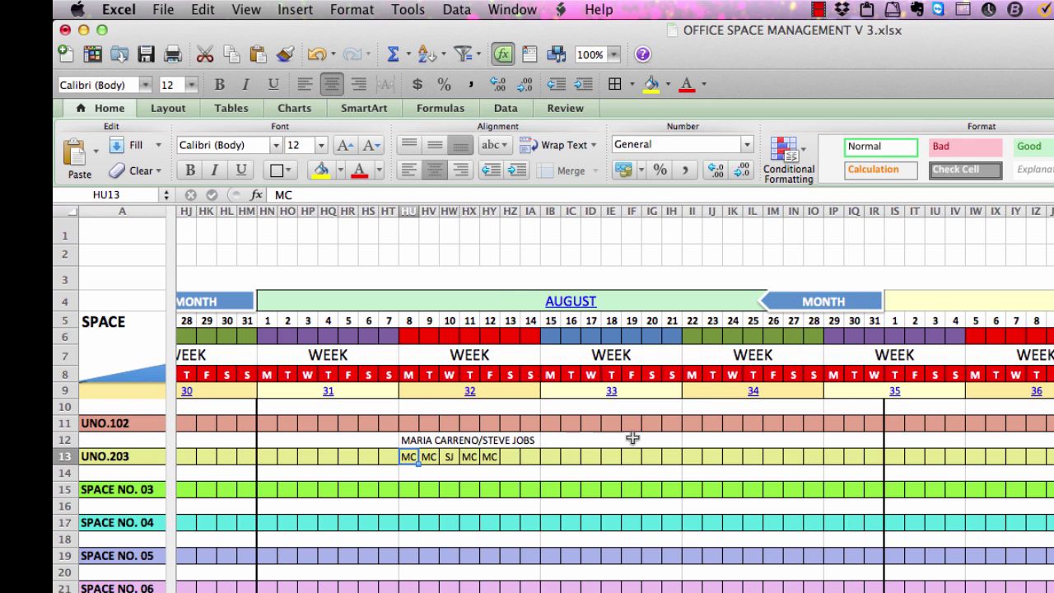
Enter a single occupant's full name in merged cell IB12 above UNO.203's week 33
left_click(596, 439)
double_click(596, 438)
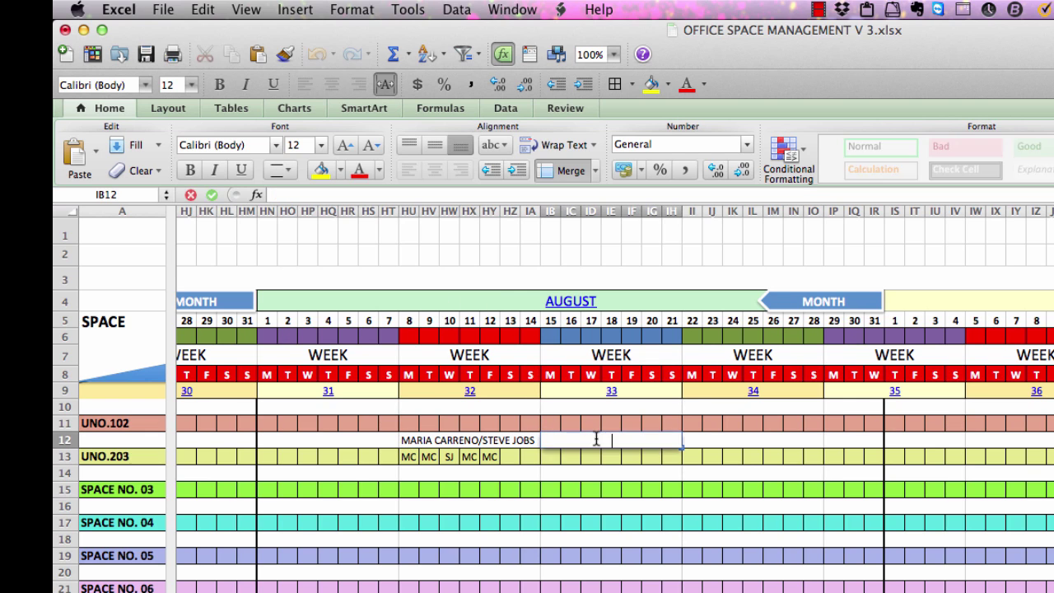
type("STEVE JOBS")
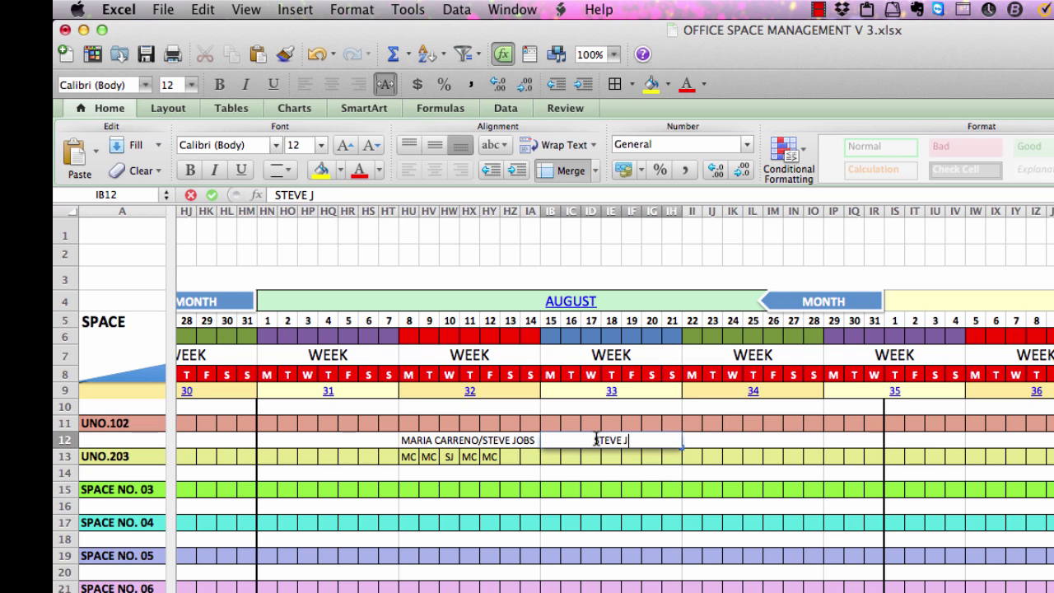
left_click(549, 461)
Enter SJ for week 33 Monday and copy it across every day through September 4
double_click(551, 461)
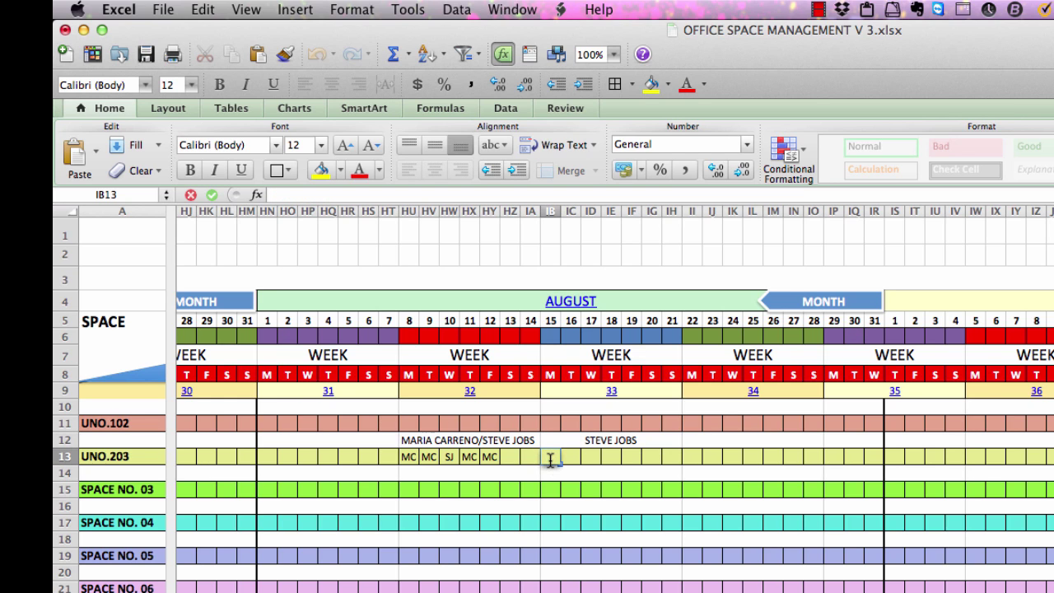
type("SJ")
left_click(563, 457)
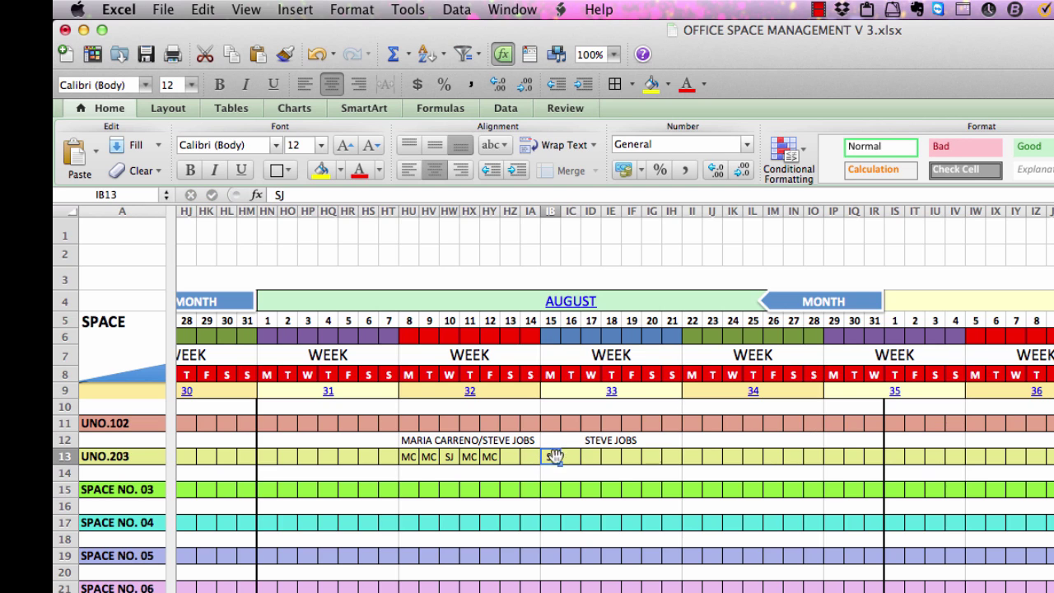
left_click_drag(564, 461, 952, 453)
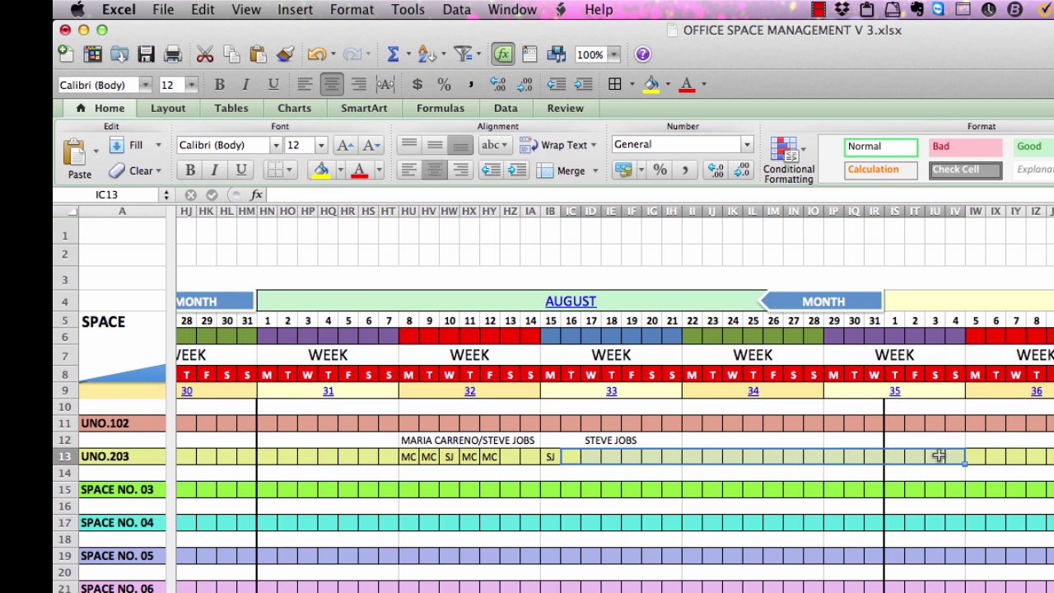
left_click(549, 456)
left_click_drag(553, 464, 959, 458)
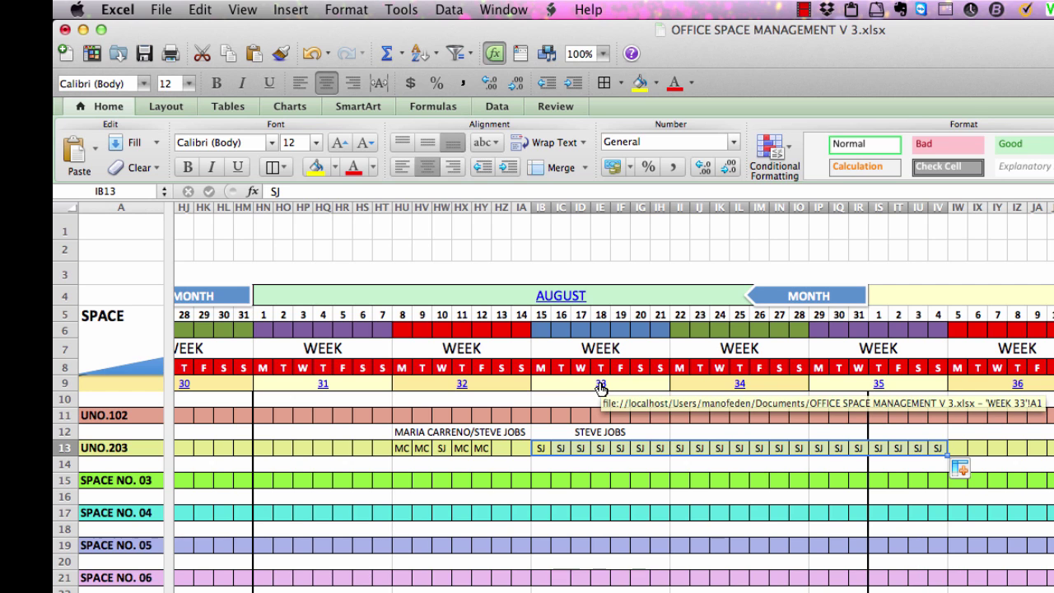
On the WEEK 33 sheet, enter test text HSDHdhHDJKH in UNO.203's Monday cell, then return to the 2016 calendar
left_click(601, 386)
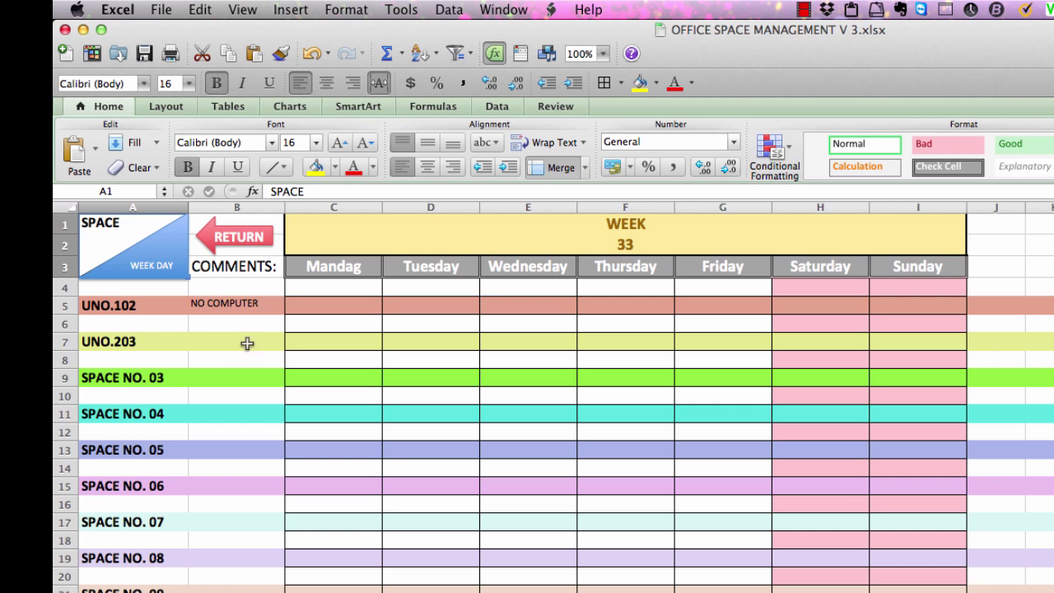
left_click(305, 340)
double_click(304, 340)
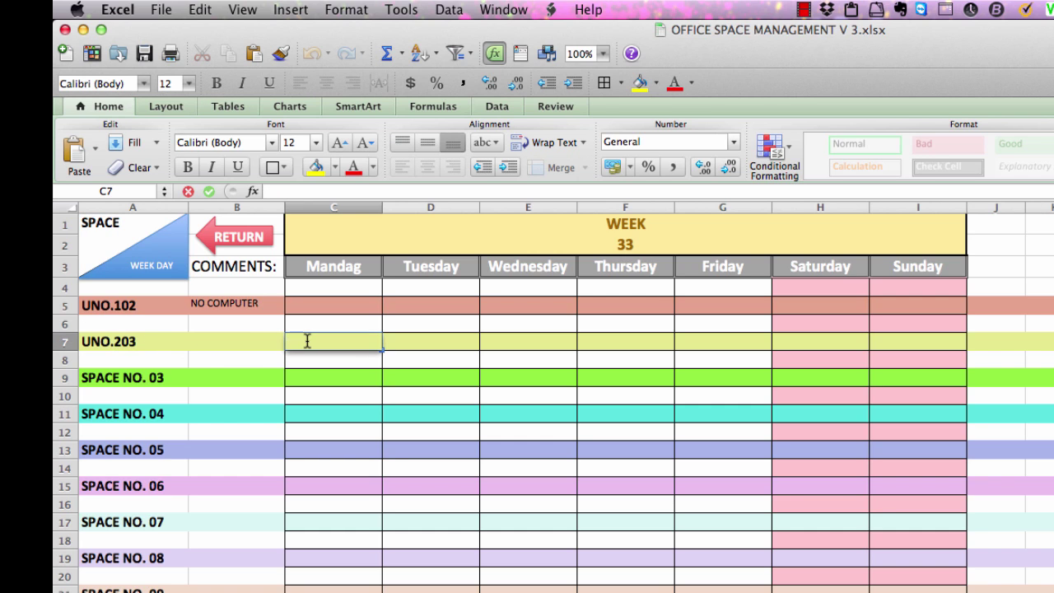
type("HSDHdhHDJKH")
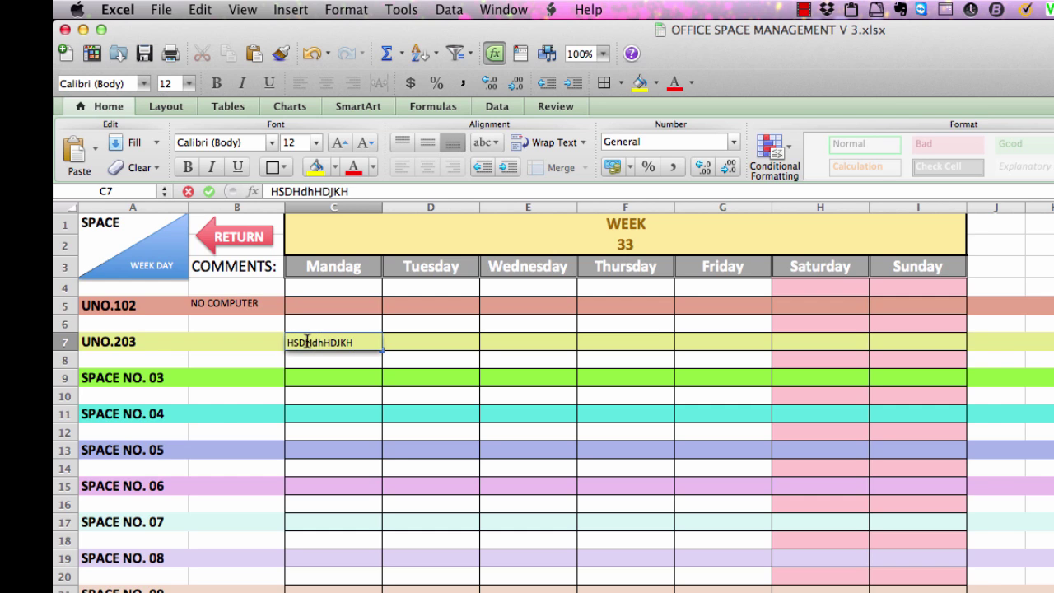
left_click(298, 331)
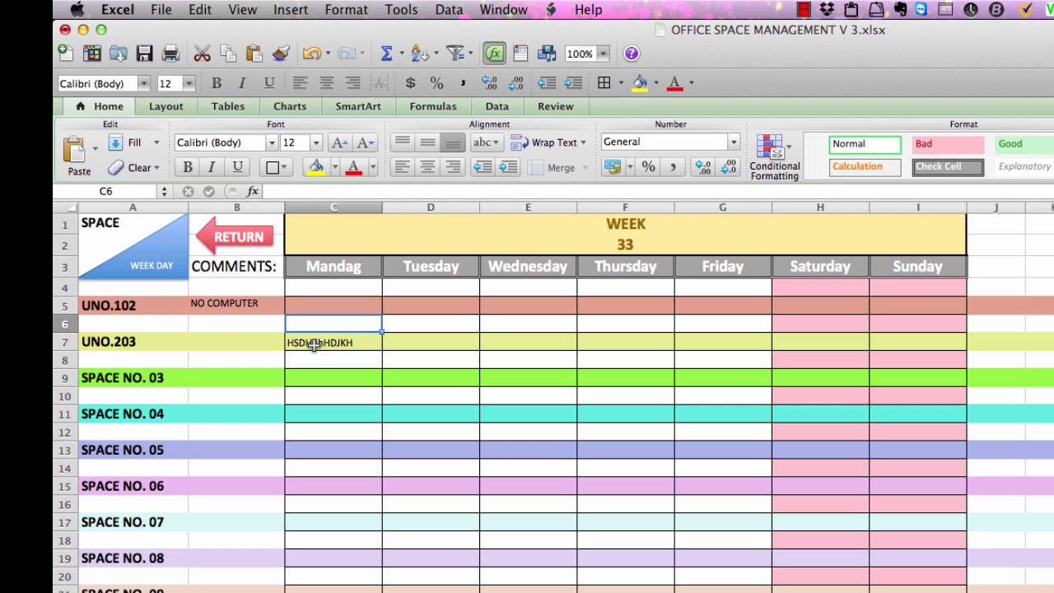
left_click(243, 242)
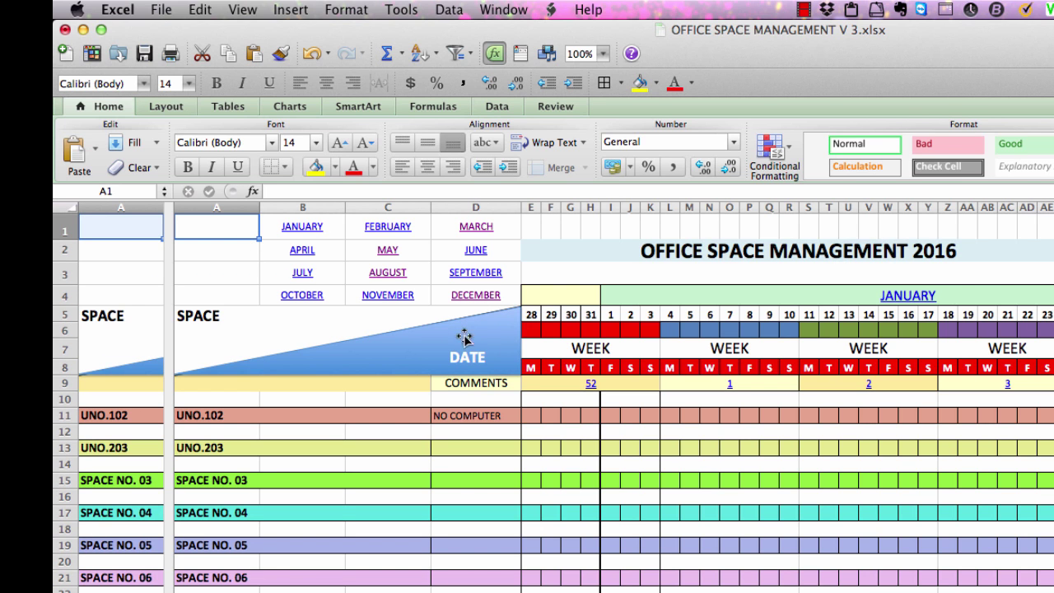
left_click(393, 273)
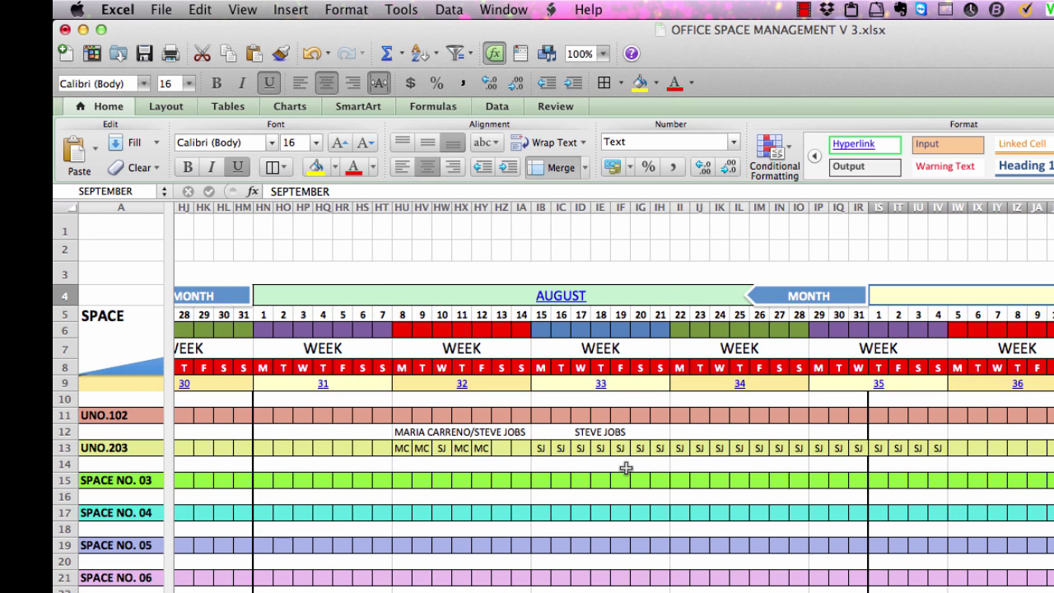
left_click(739, 389)
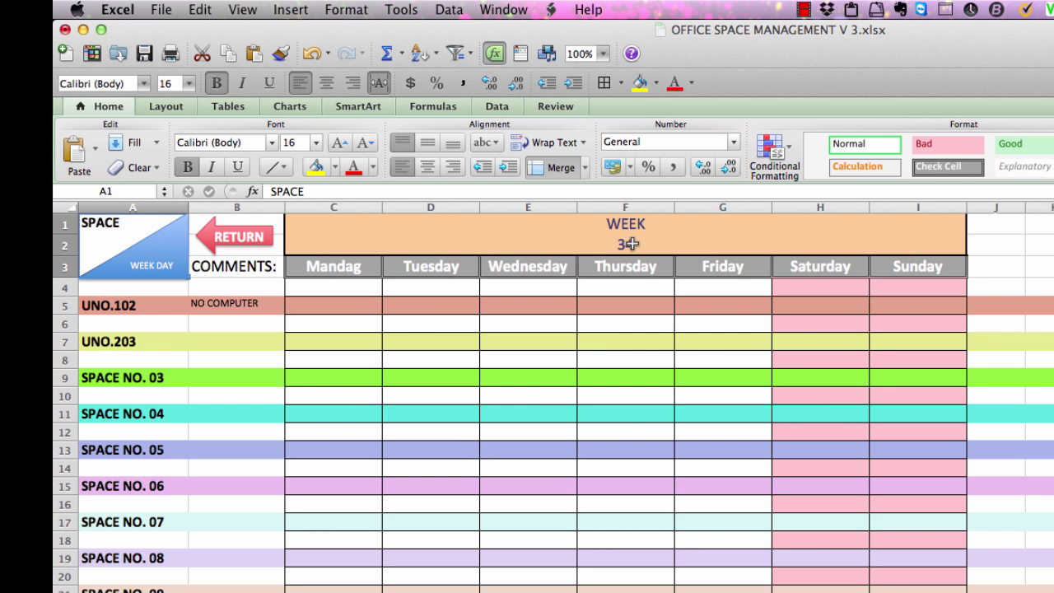
left_click(249, 227)
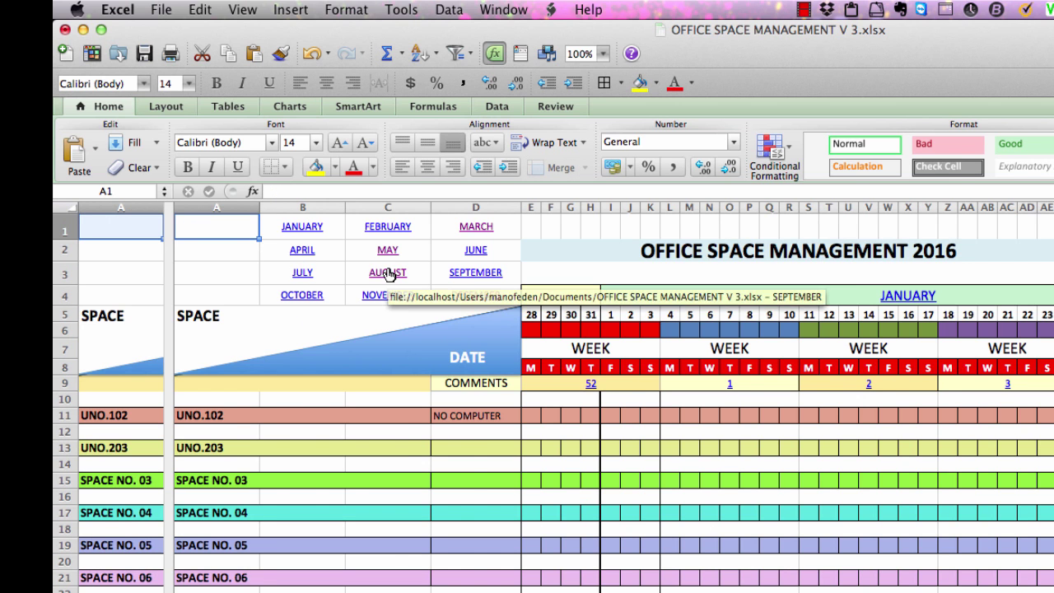
left_click(390, 274)
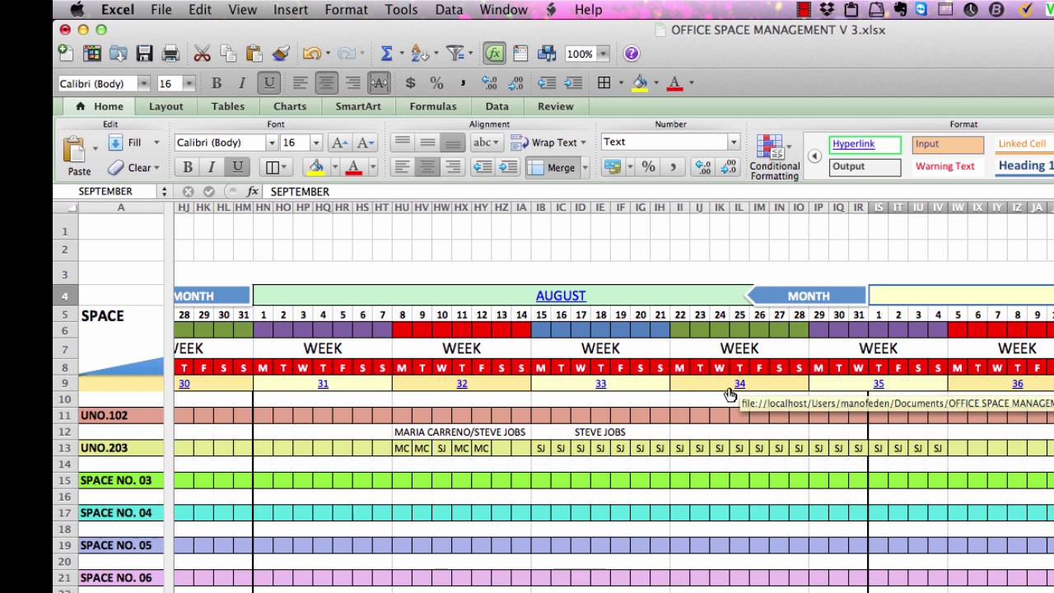
left_click(600, 383)
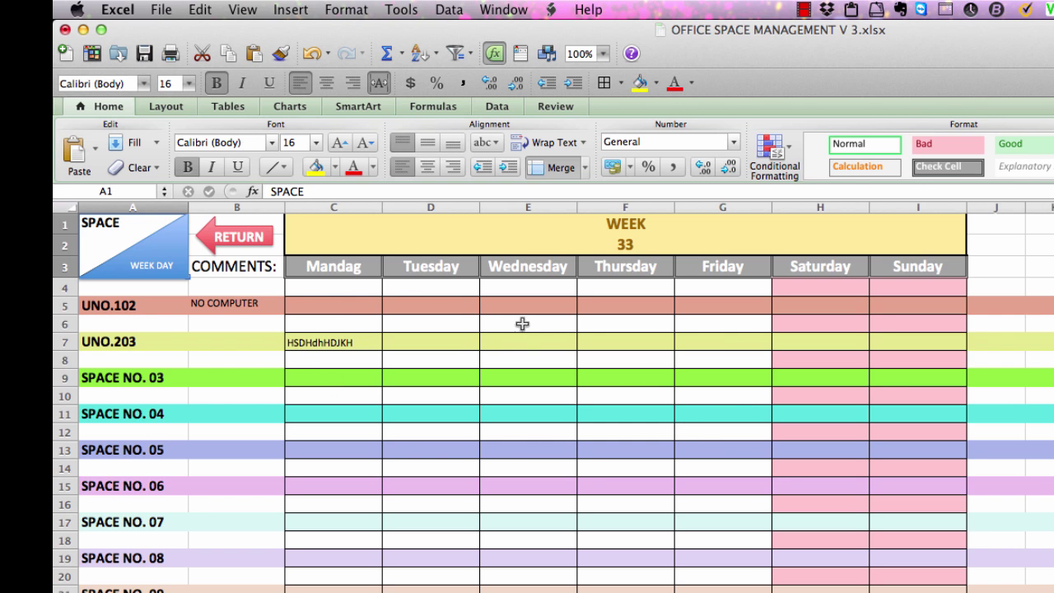
left_click(259, 237)
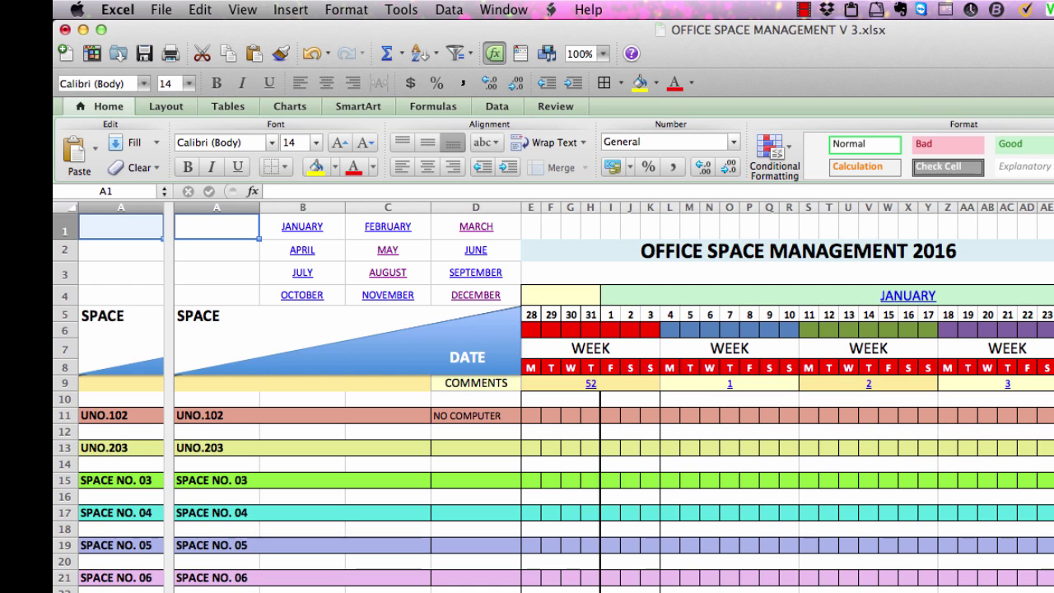
left_click(482, 276)
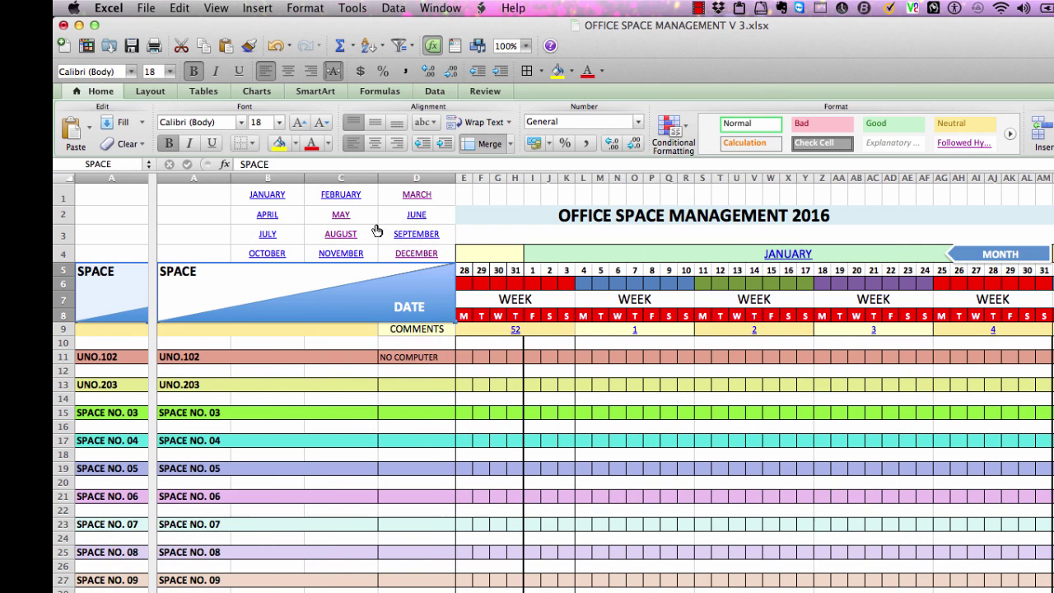
In March, empty the misspelled occupant name label above UNO.102's week 11
left_click(413, 194)
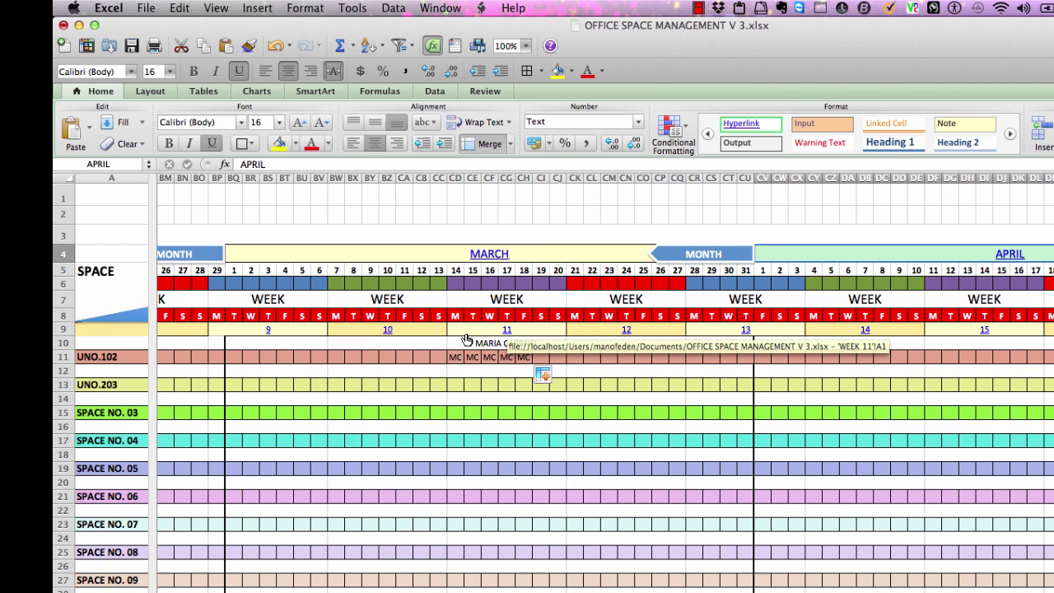
left_click(467, 343)
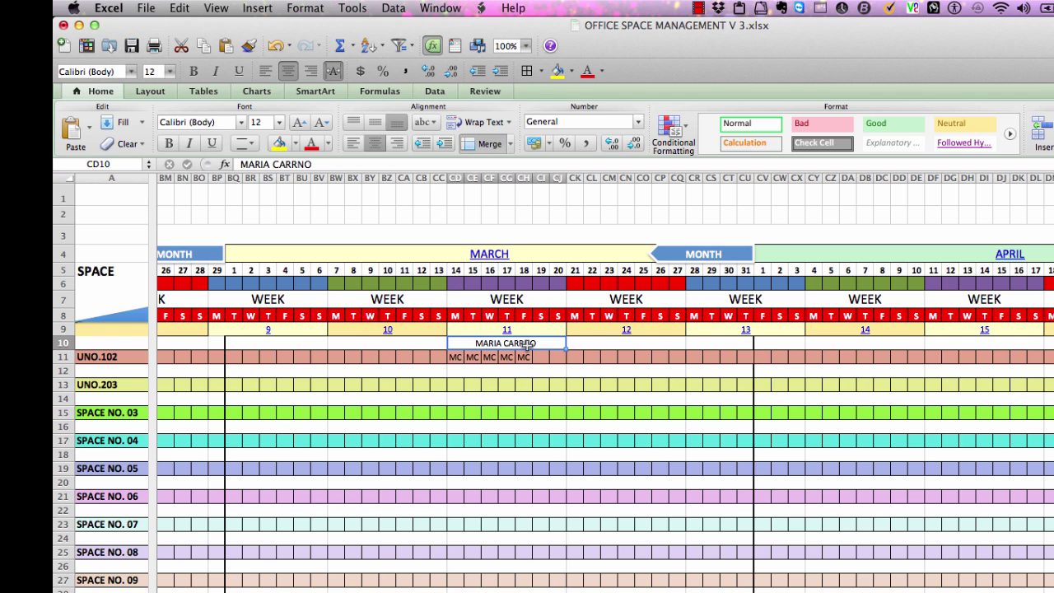
key("BackSpace")
left_click(539, 359)
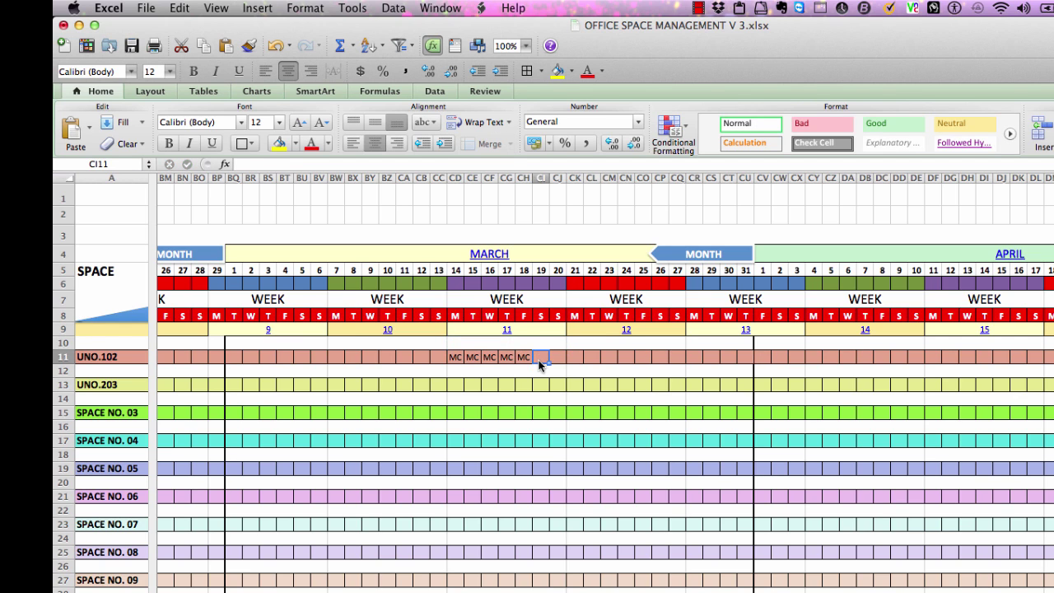
Clear Contents on UNO.102's week 11 MC initials and return to the overview top
left_click_drag(451, 358, 538, 357)
right_click(515, 358)
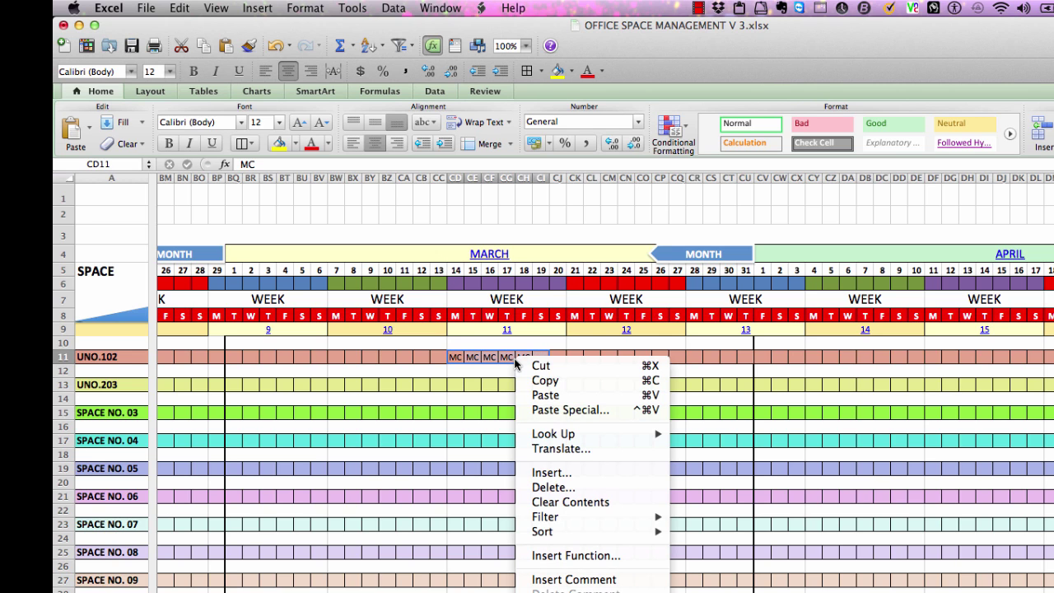
left_click(548, 502)
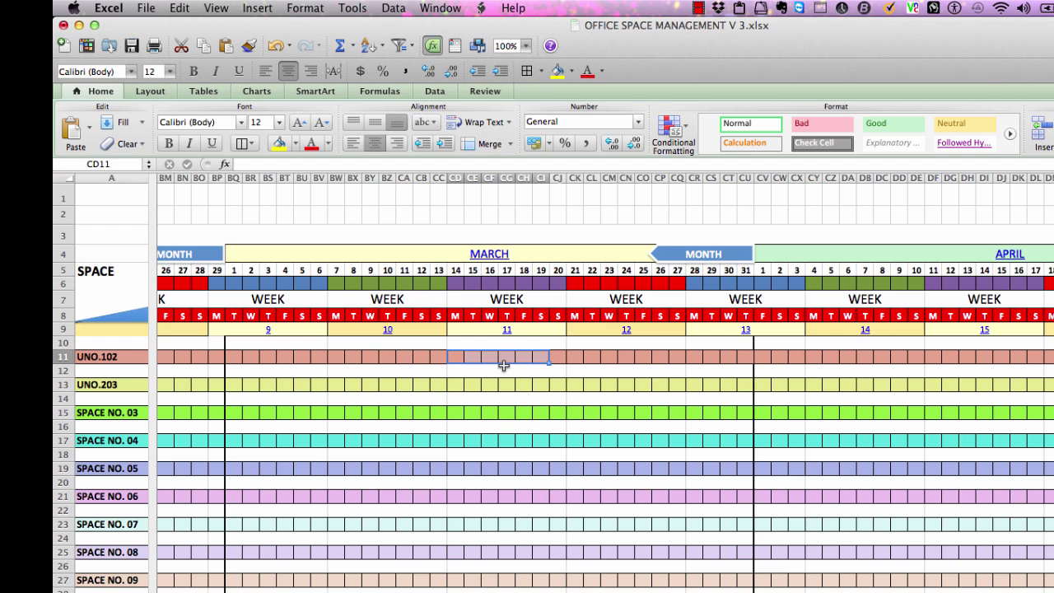
left_click(508, 377)
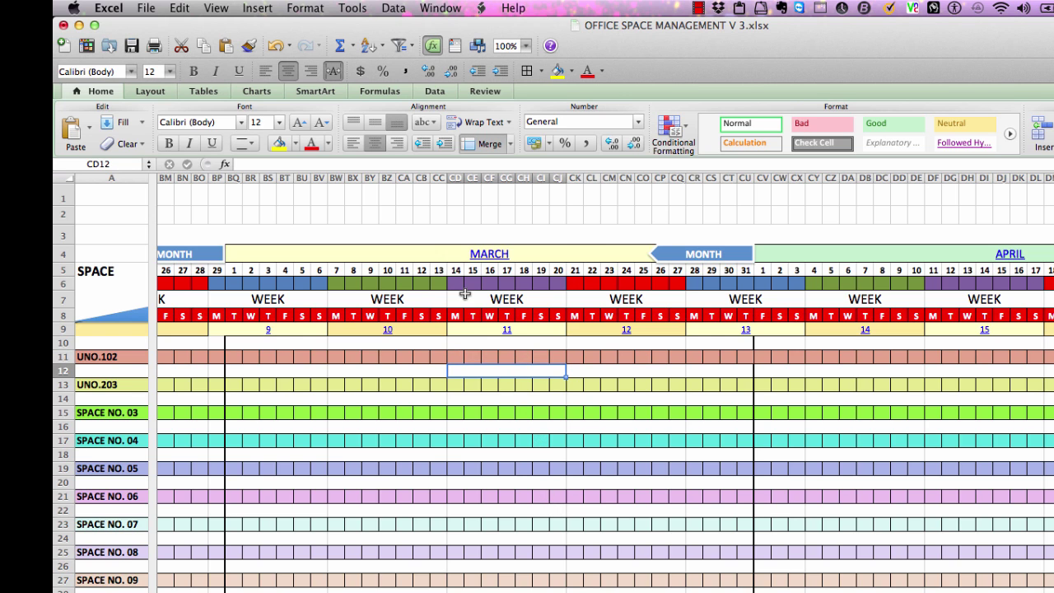
left_click(685, 256)
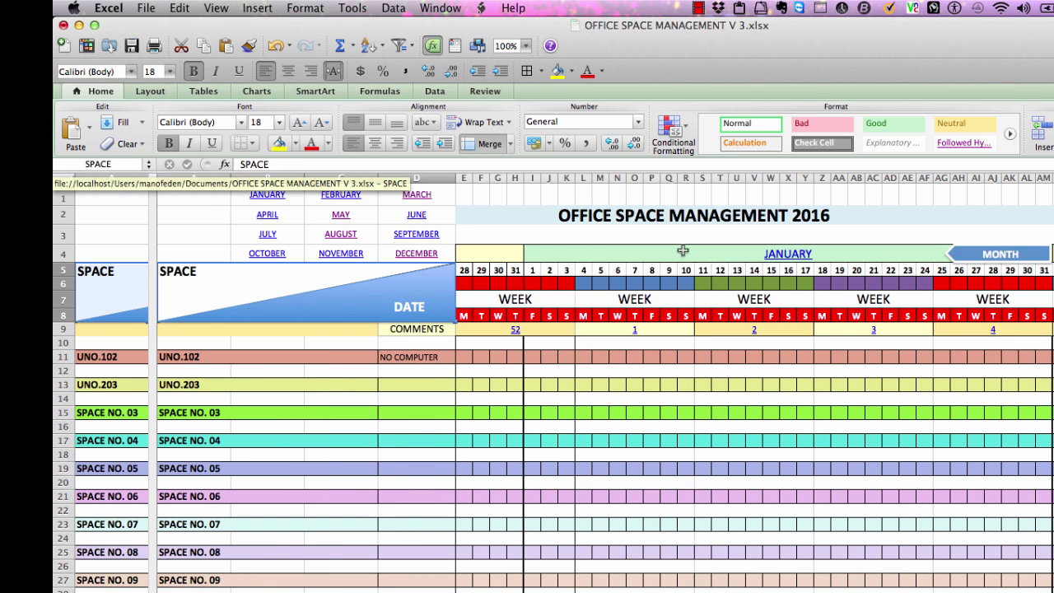
In August, delete the second occupant's name from UNO.203's week 33 name label
left_click(342, 234)
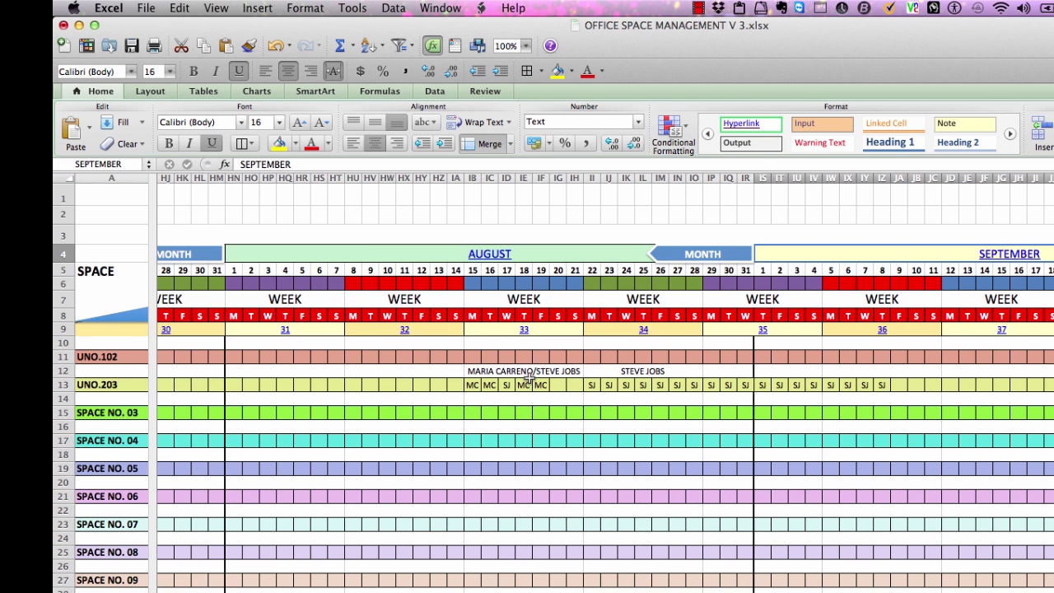
double_click(541, 369)
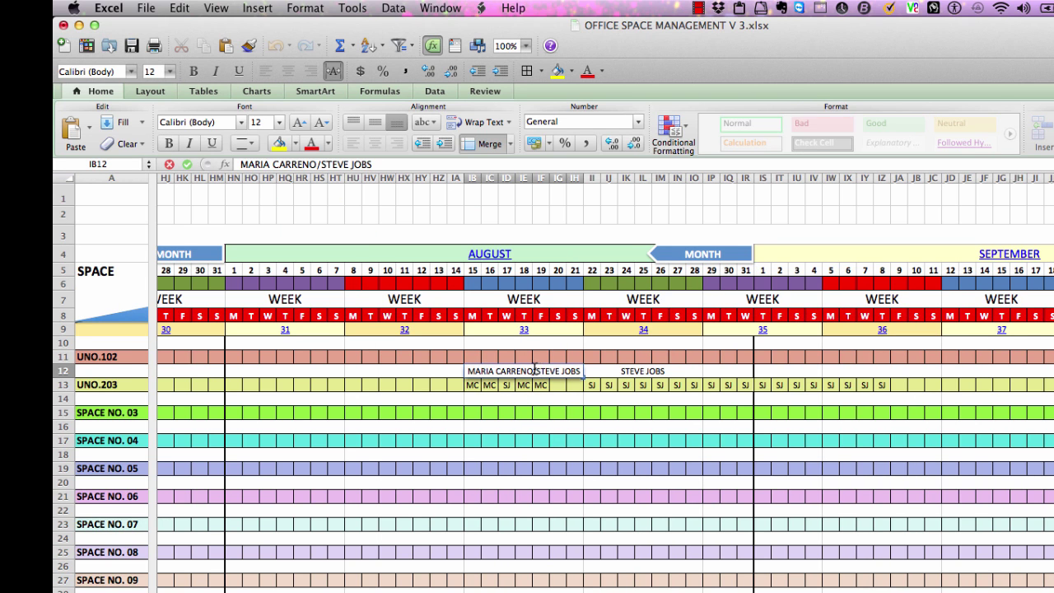
left_click_drag(536, 370, 581, 368)
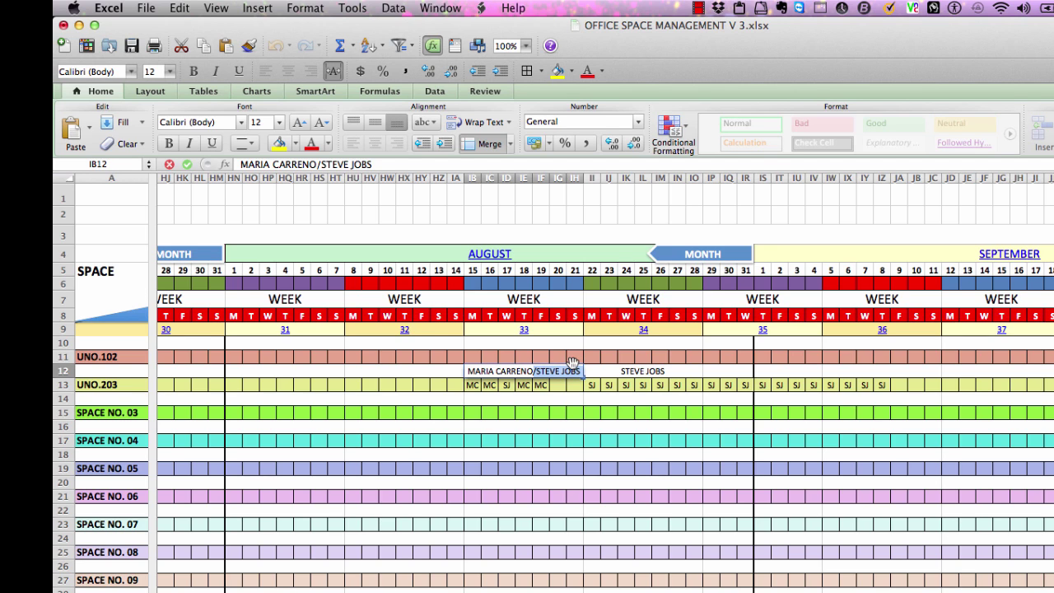
key("BackSpace")
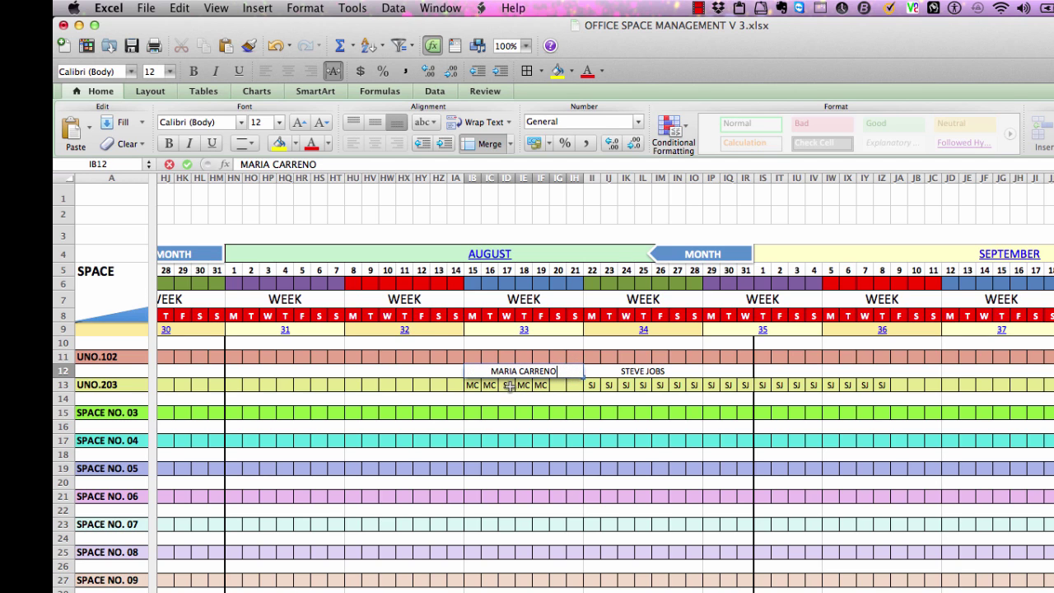
Replace the Wednesday 17 August booking with MC initials
left_click(509, 386)
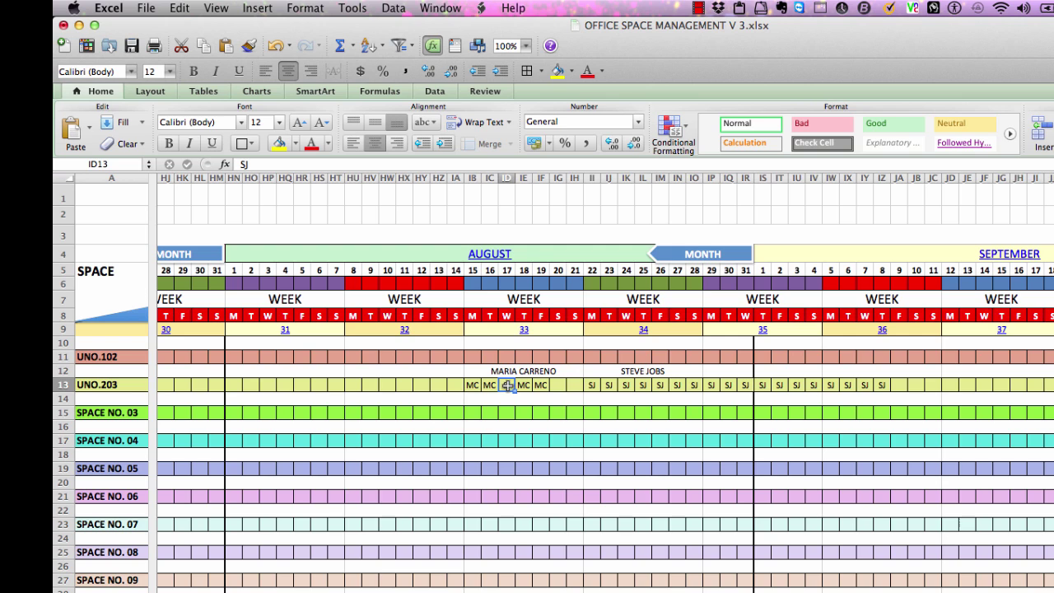
key("BackSpace")
type("MC")
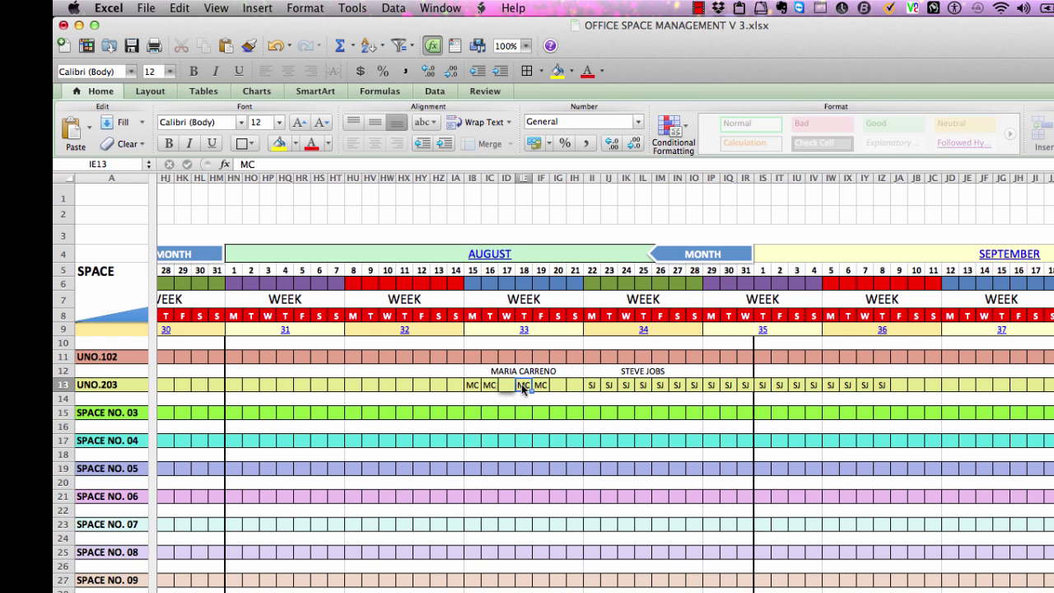
key("Return")
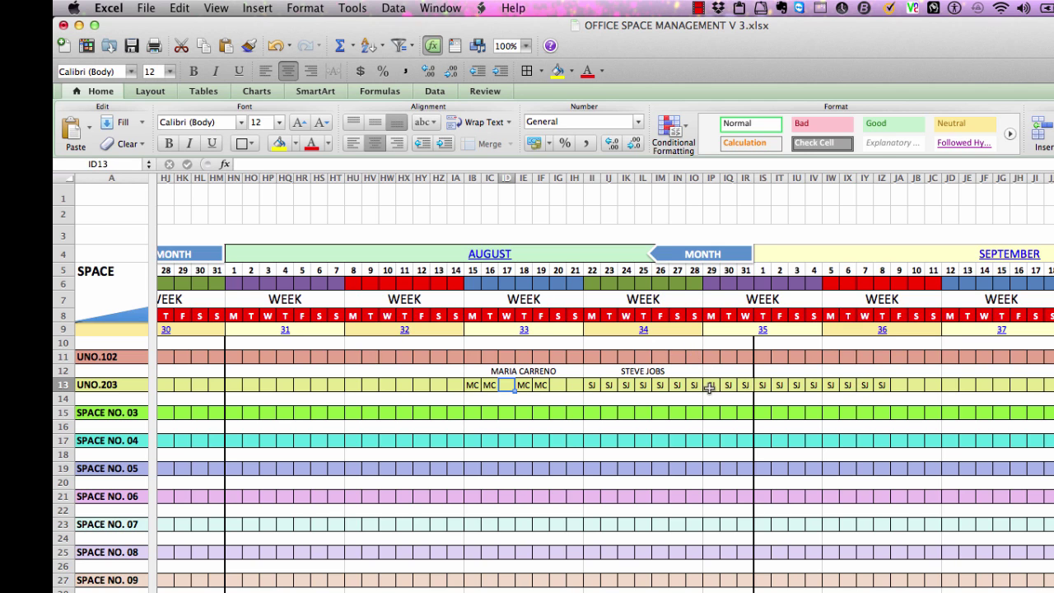
Clear UNO.203's row 13 bookings from 29 August through 9 September
left_click(713, 385)
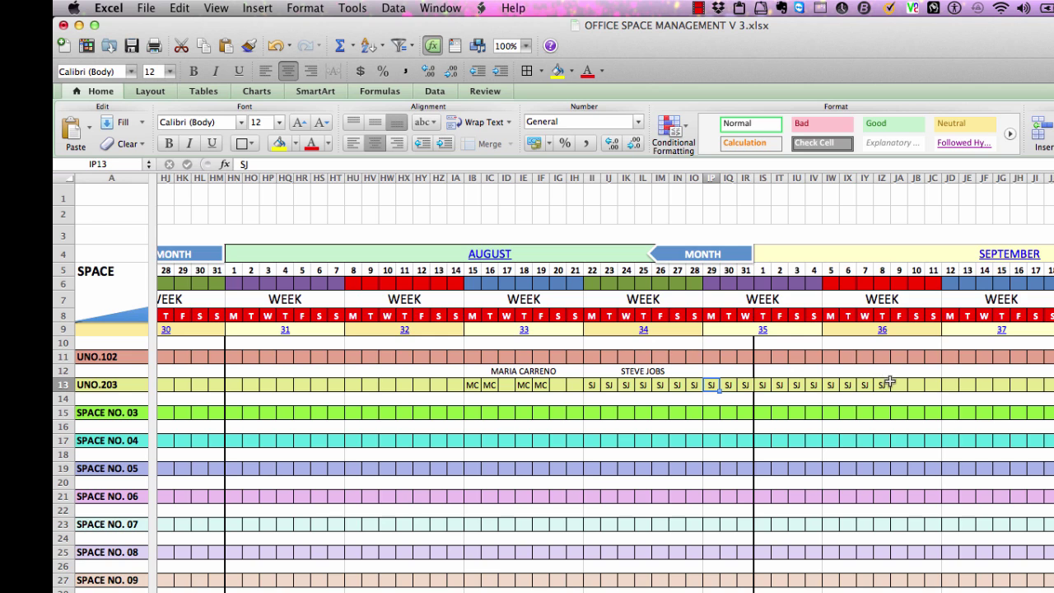
left_click(902, 384)
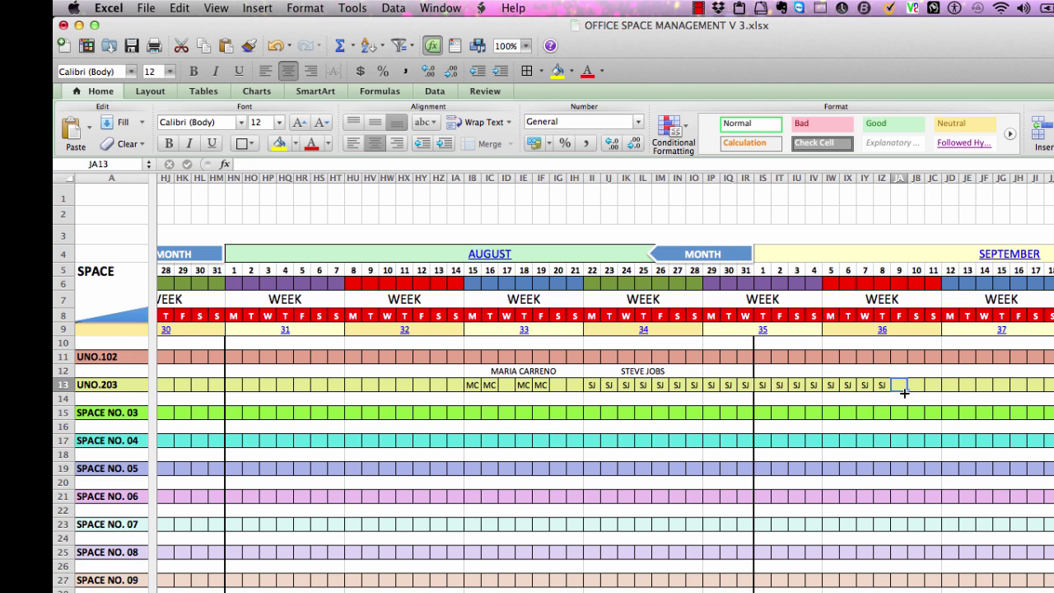
left_click_drag(905, 391, 710, 387)
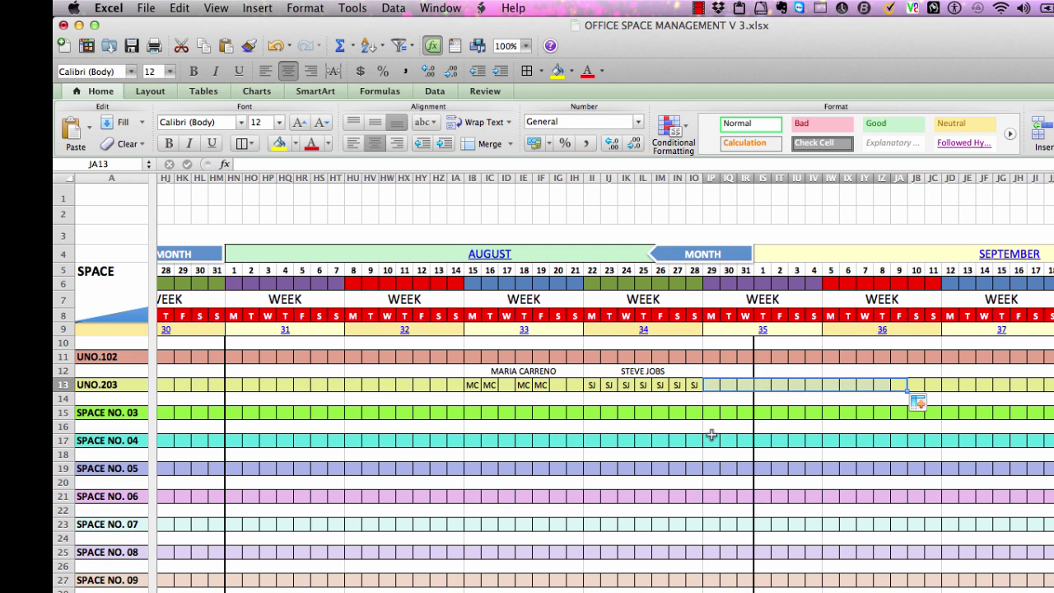
left_click(725, 399)
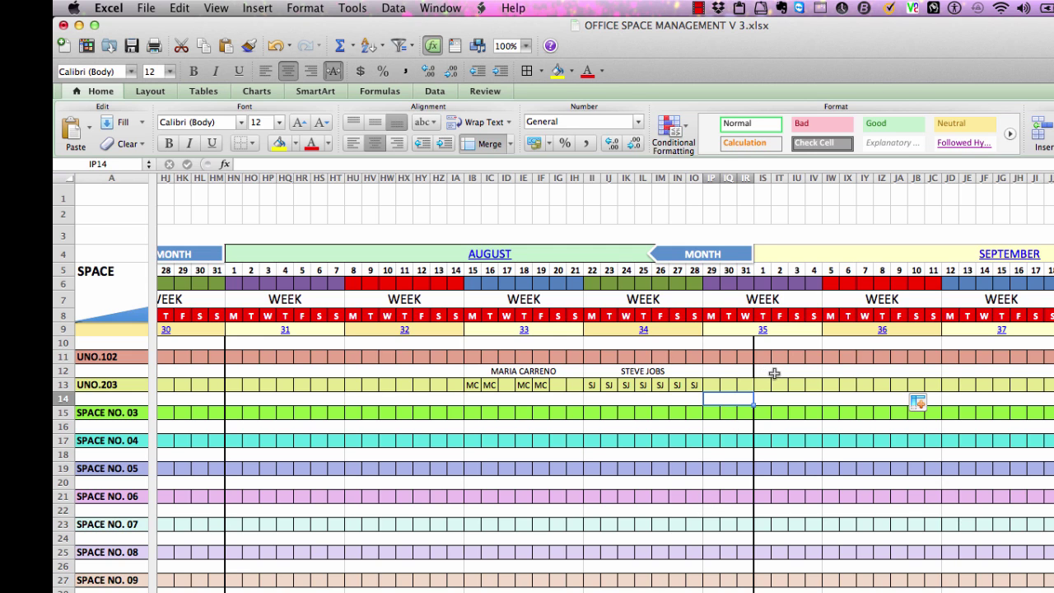
Leave the 1 September cell unchanged and open the Week 34 sheet
right_click(760, 381)
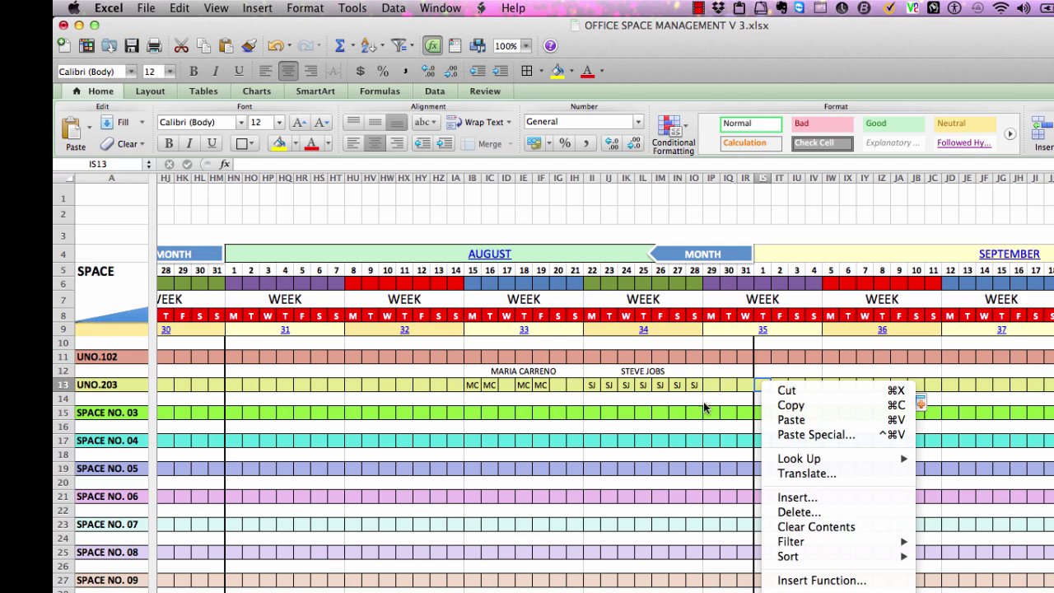
left_click(683, 375)
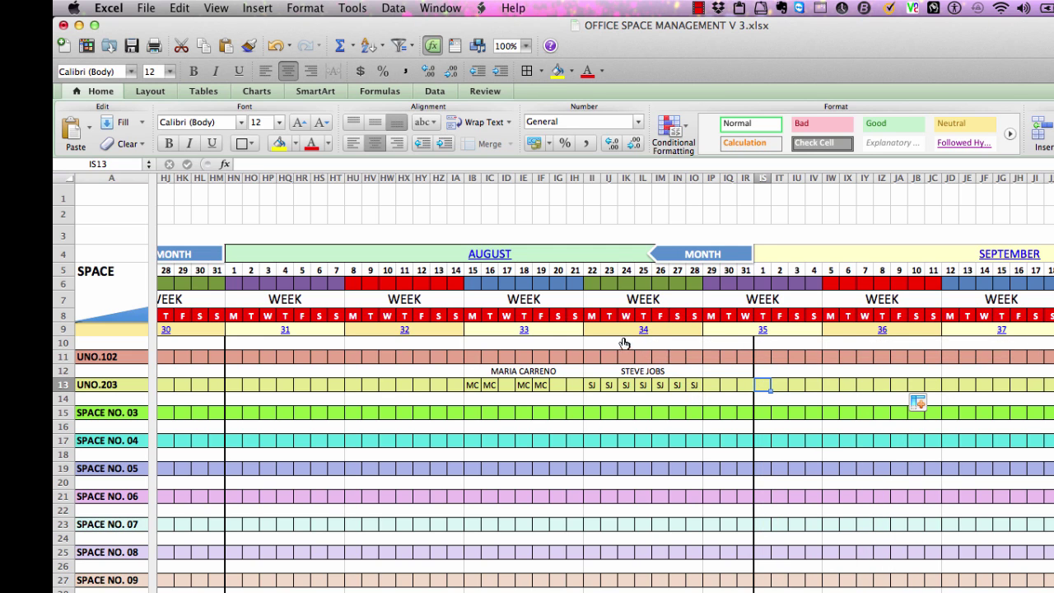
left_click(641, 330)
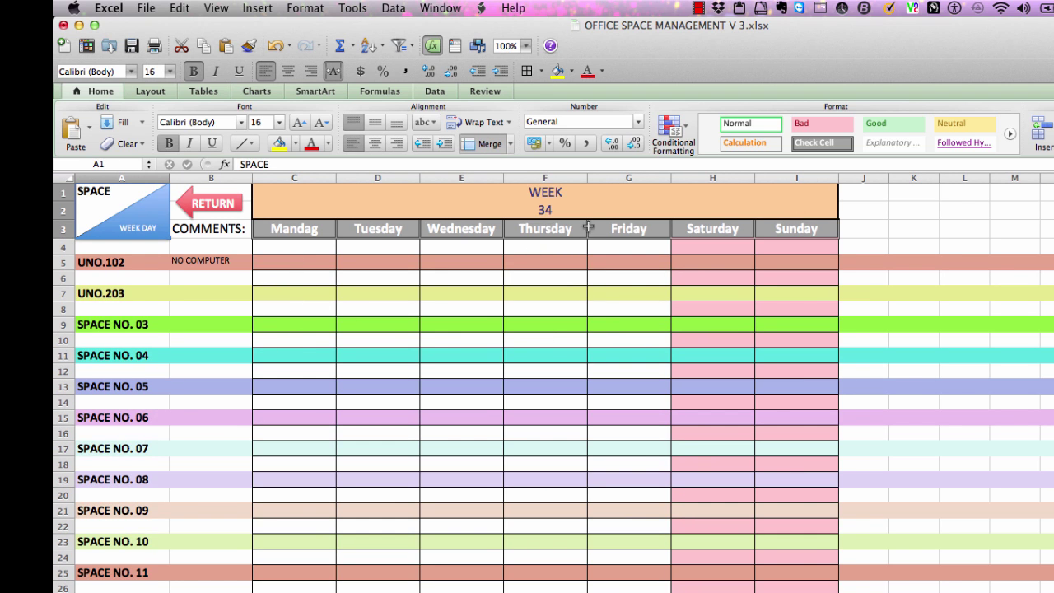
Go from the main calendar via the AUGUST section to the Week 33 sheet
left_click(225, 214)
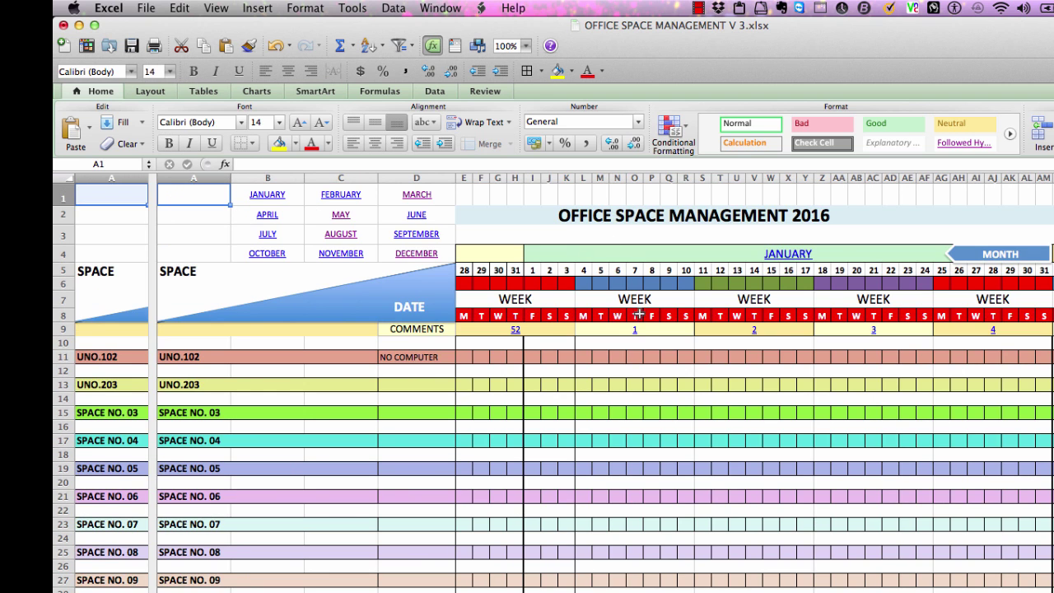
left_click(340, 233)
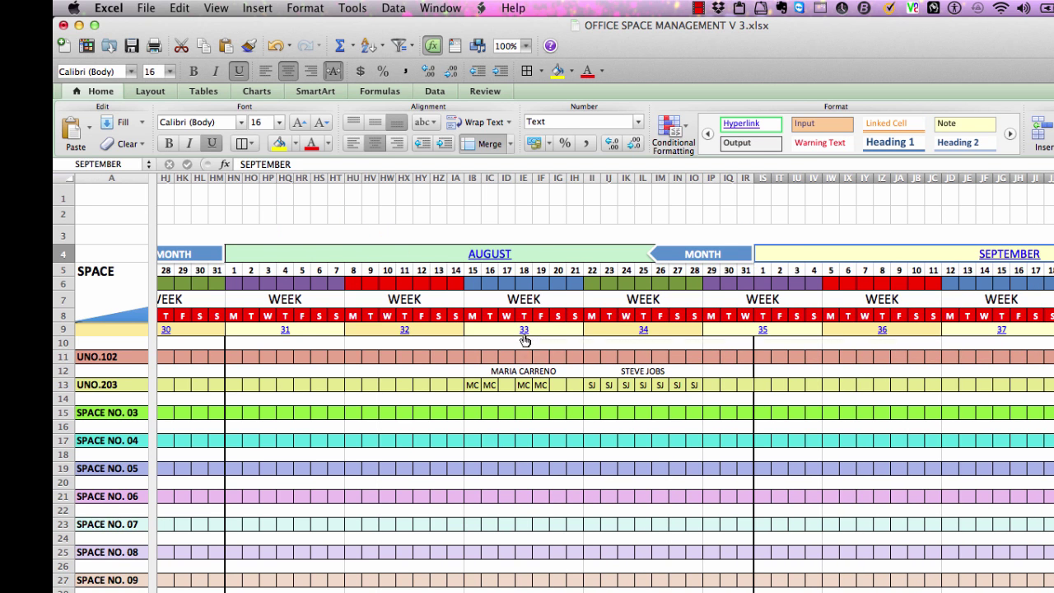
left_click(524, 329)
Clear the stray test text from UNO.203's Monday cell C7, then return to the main calendar
left_click(271, 293)
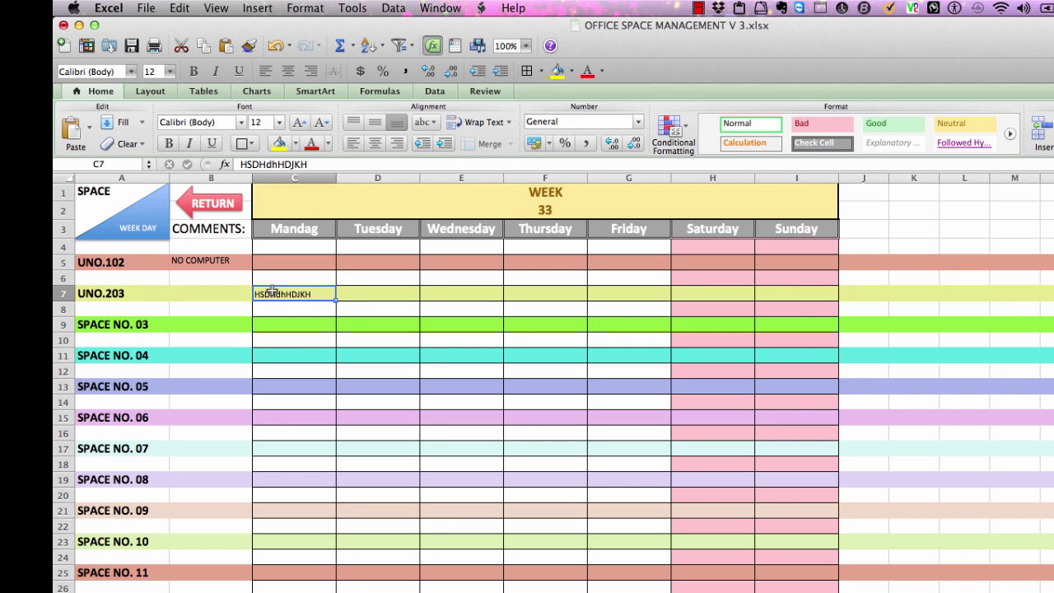
right_click(272, 293)
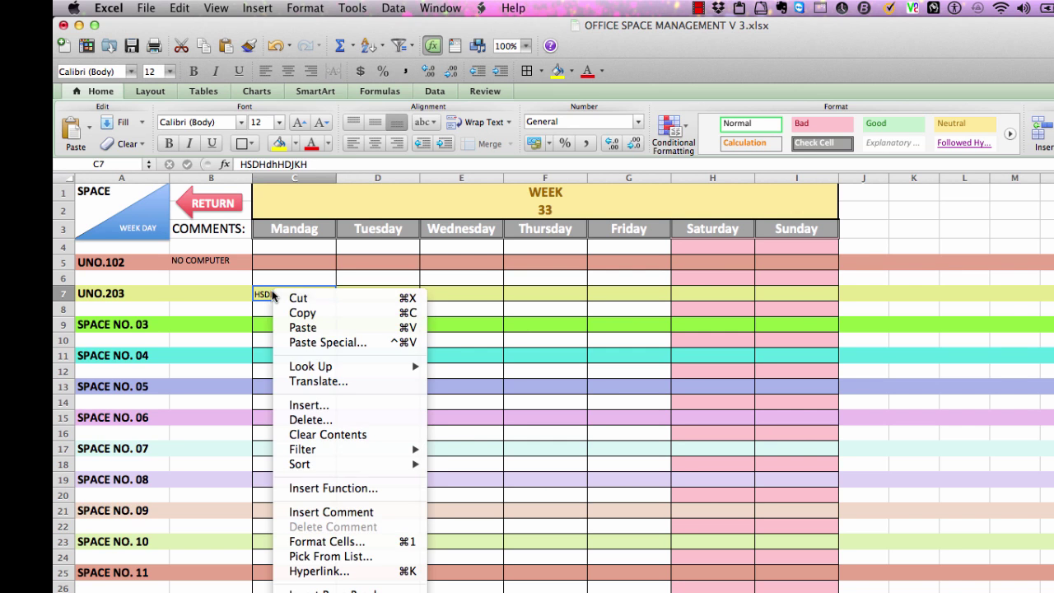
left_click(314, 430)
left_click(415, 278)
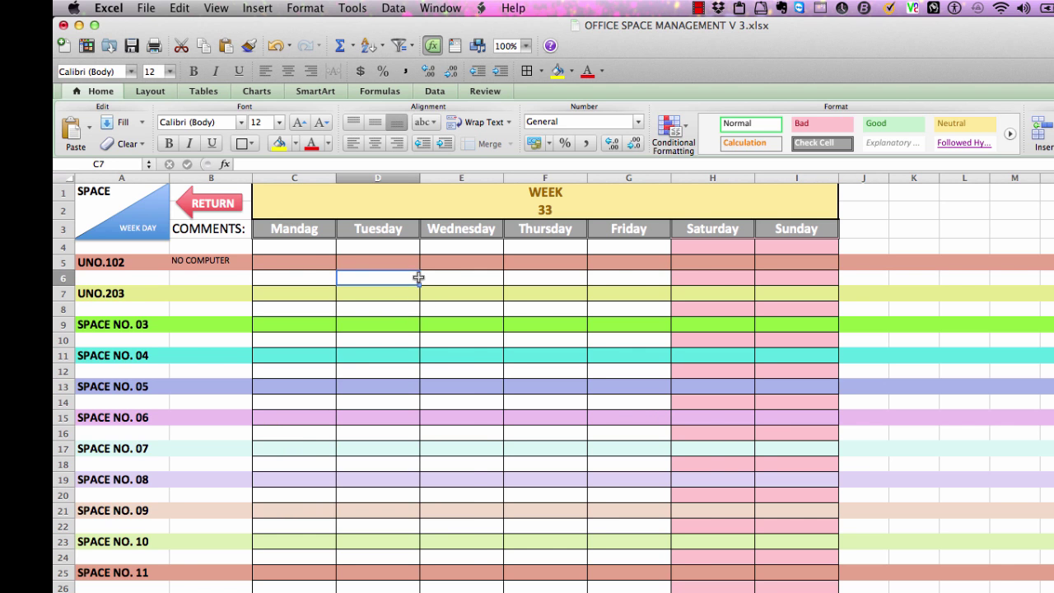
left_click(234, 212)
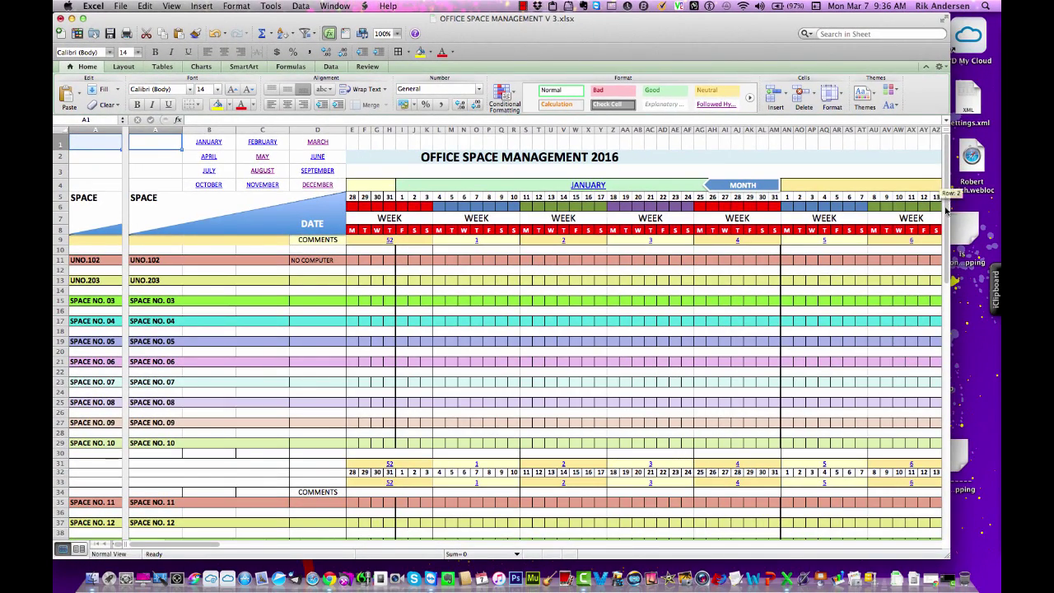
Scan the space rows down and back up to January, then jump to the MARCH section
scroll(943, 247, "down", 10)
scroll(941, 317, "up", 10)
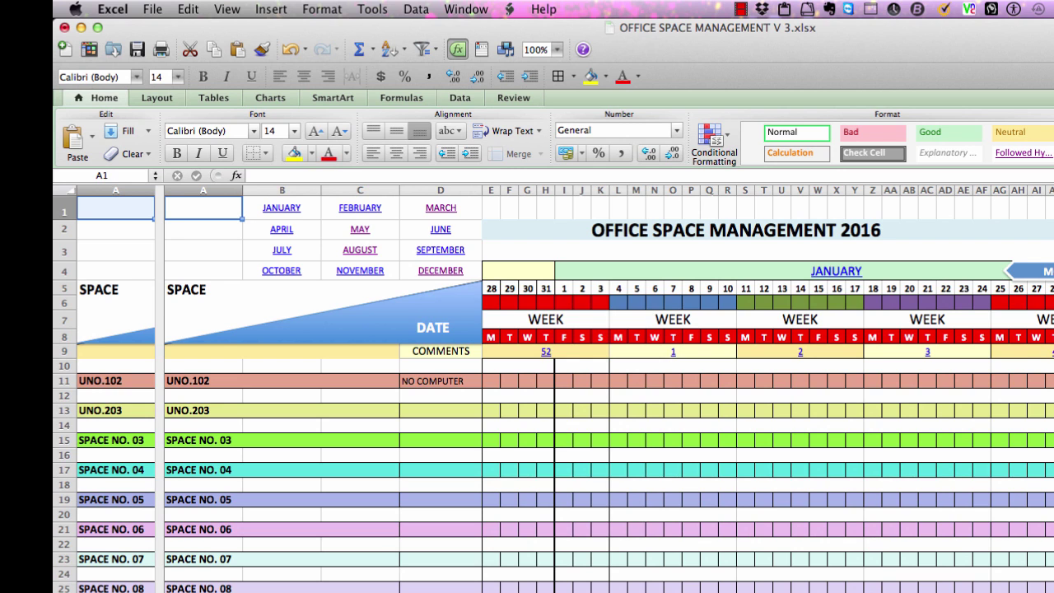
scroll(527, 395, "down", 10)
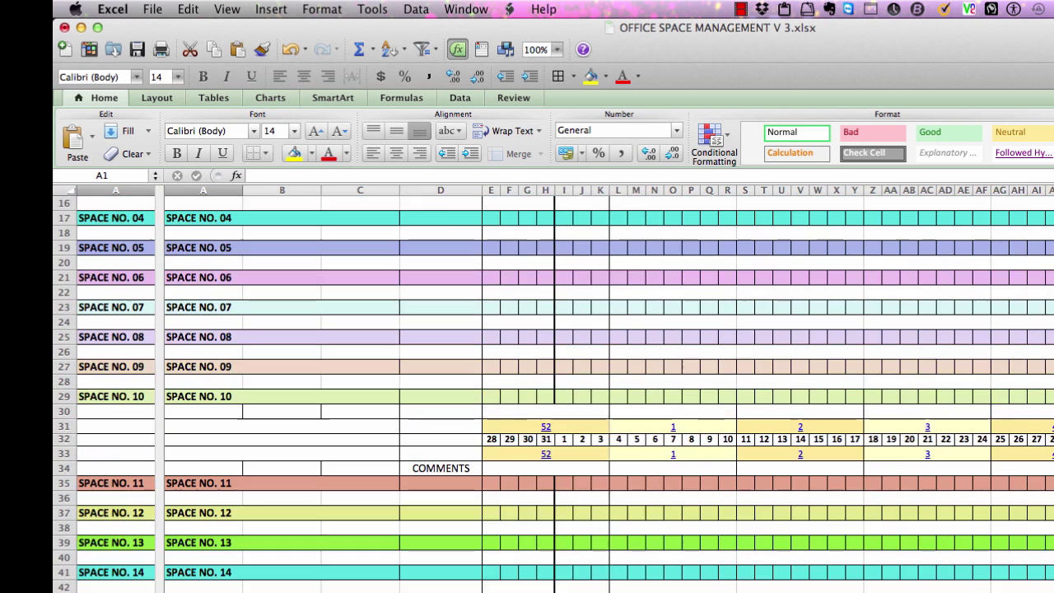
scroll(527, 395, "up", 6)
scroll(552, 543, "up", 3)
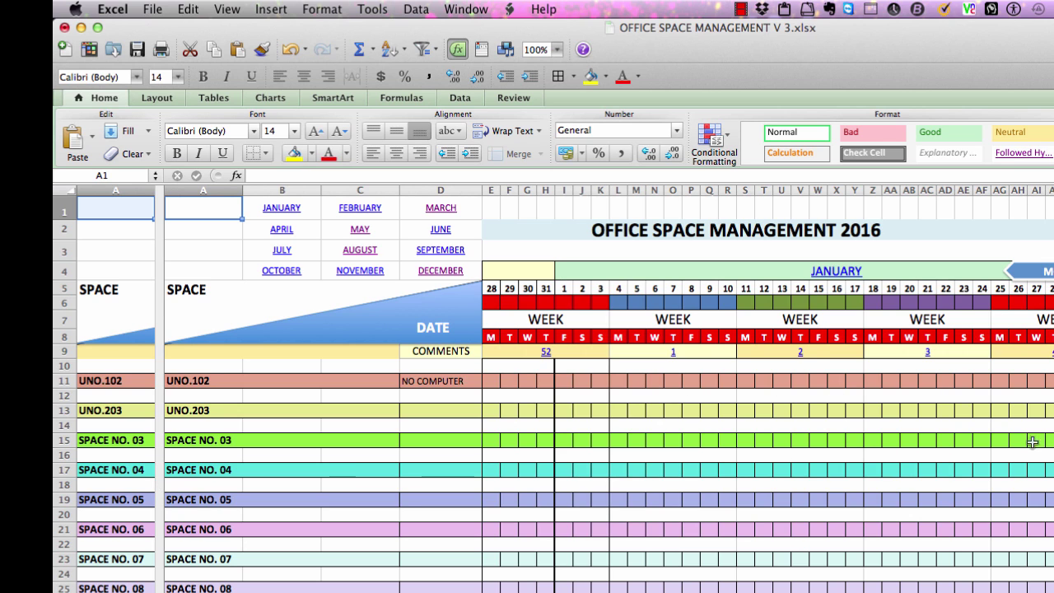
left_click(438, 207)
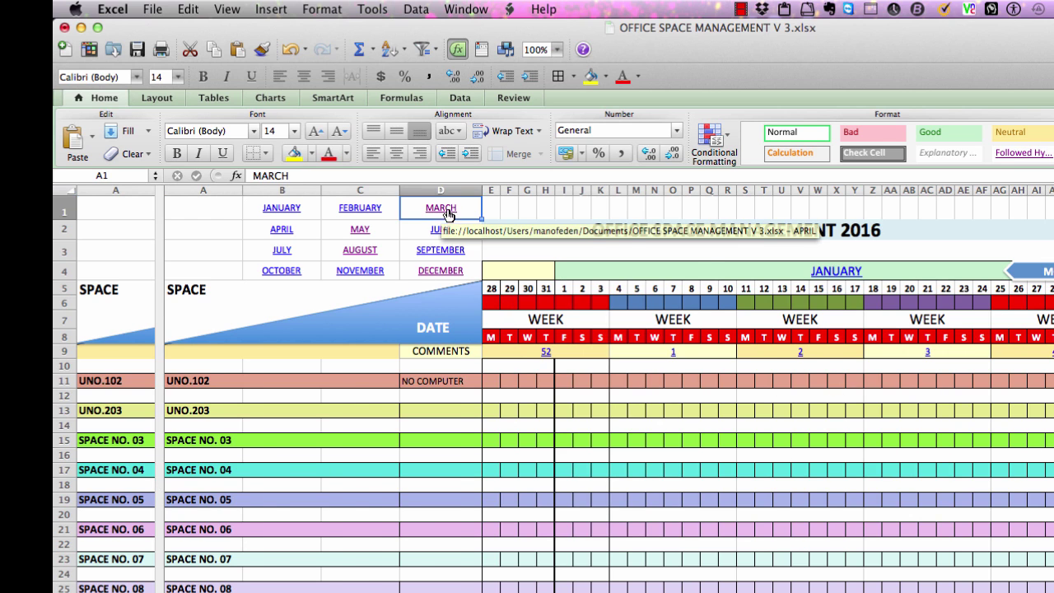